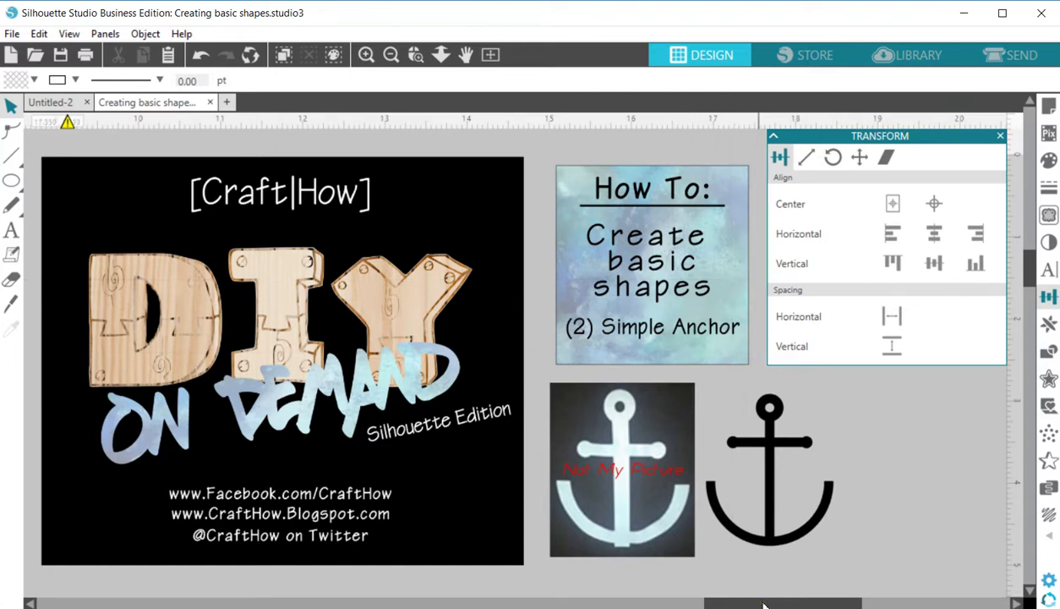
{"action": "left_click_drag", "start_coordinate": [764, 605], "coordinate": [759, 607]}
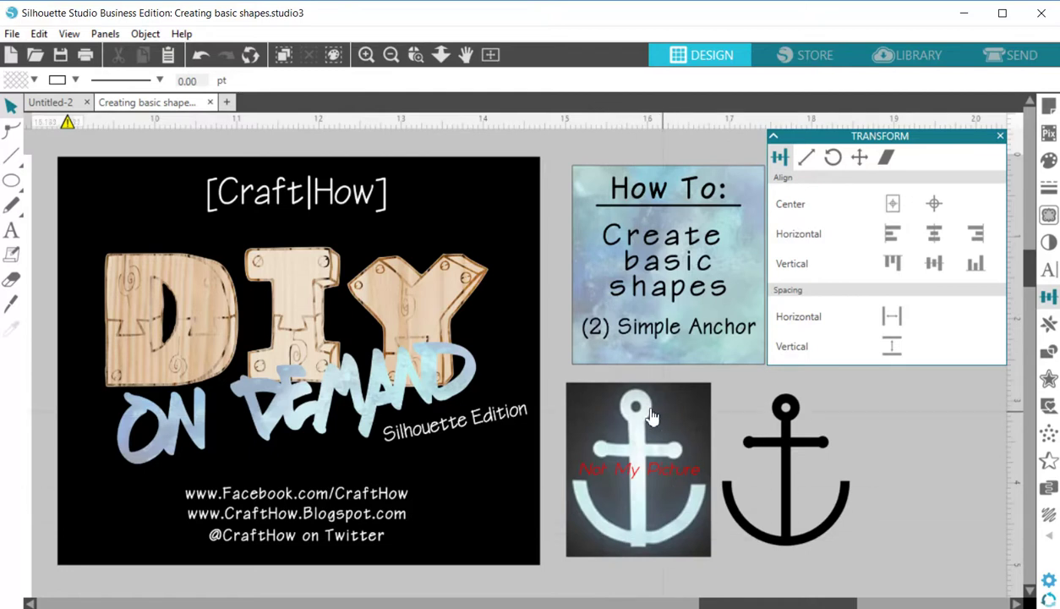
{"action": "left_click_drag", "start_coordinate": [651, 416], "coordinate": [606, 430]}
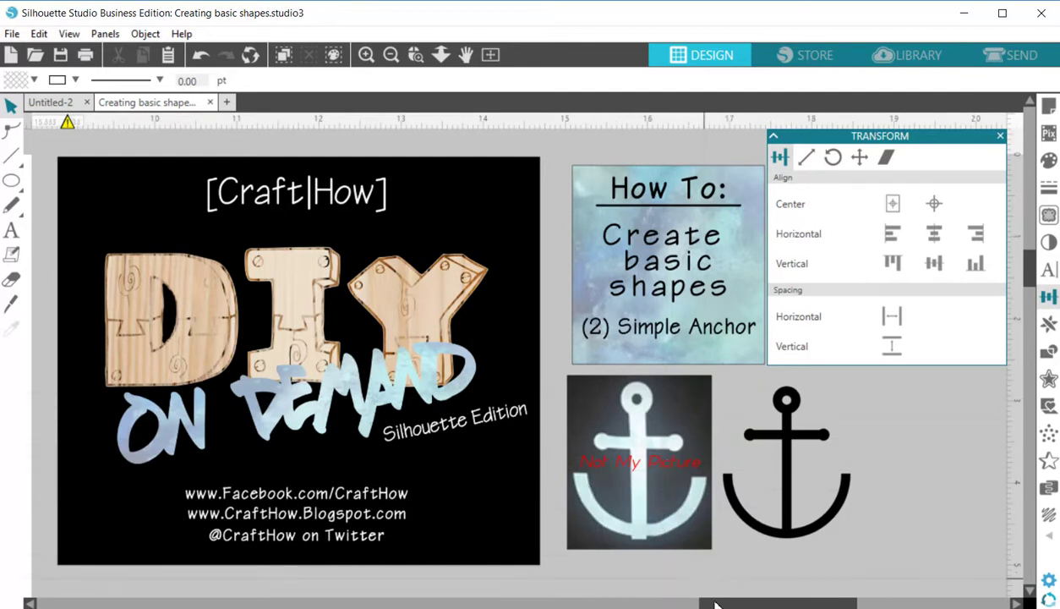
Step: Enlarge the reference anchor picture with its red caption and the .15 note, and move them to the blank page's upper-left area
{"action": "left_click_drag", "start_coordinate": [738, 605], "coordinate": [527, 605]}
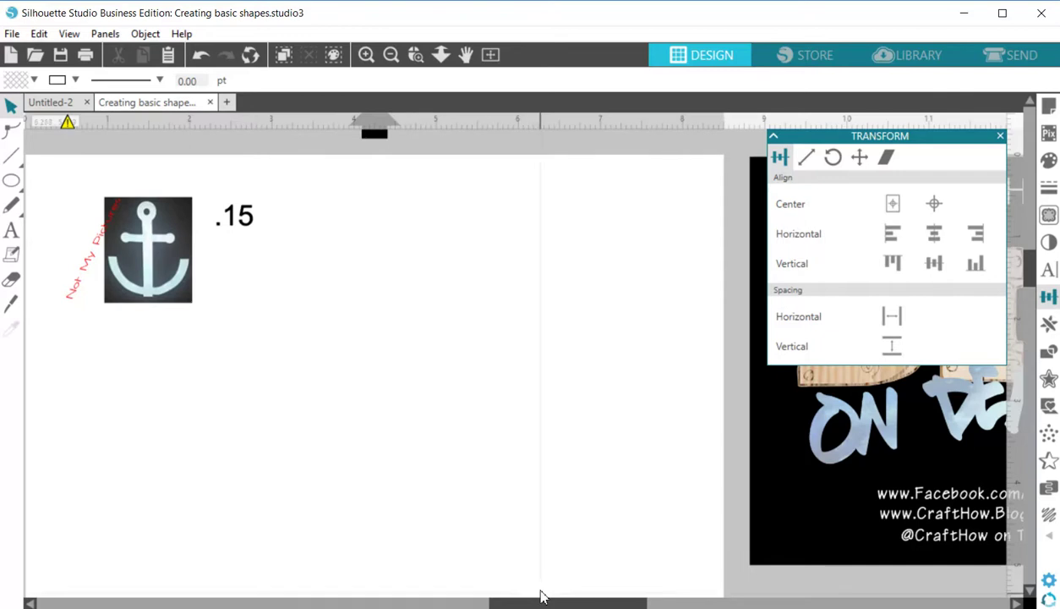
{"action": "left_click_drag", "start_coordinate": [541, 605], "coordinate": [540, 605]}
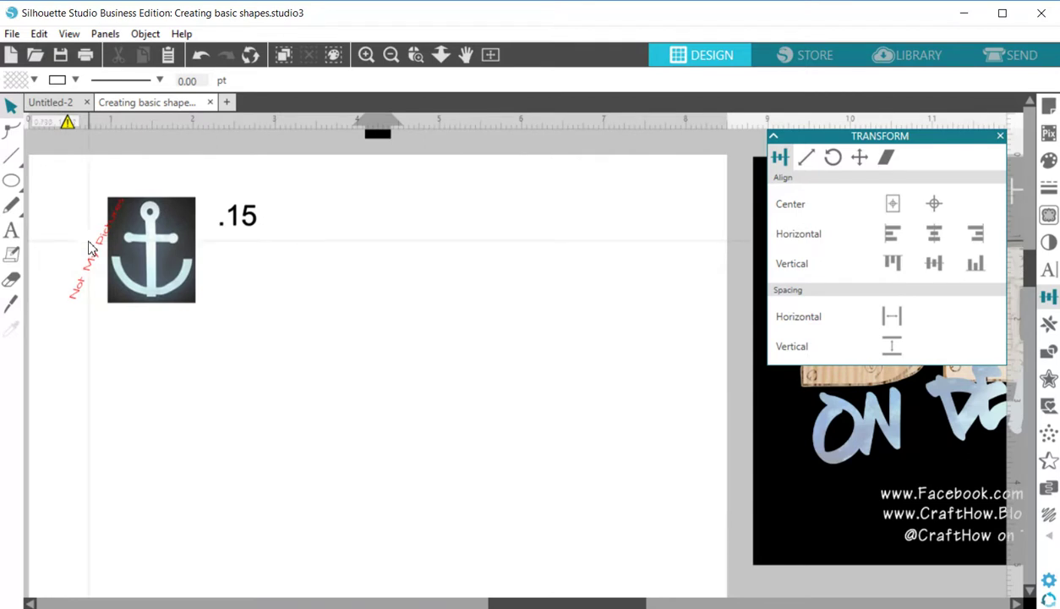
{"action": "left_click", "coordinate": [11, 180]}
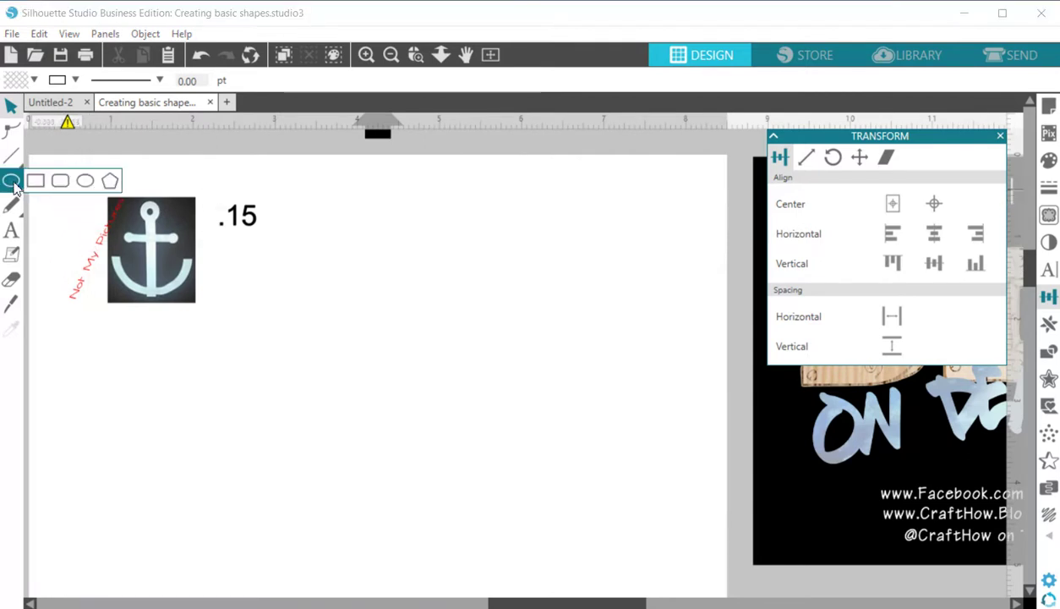
{"action": "left_click", "coordinate": [85, 180]}
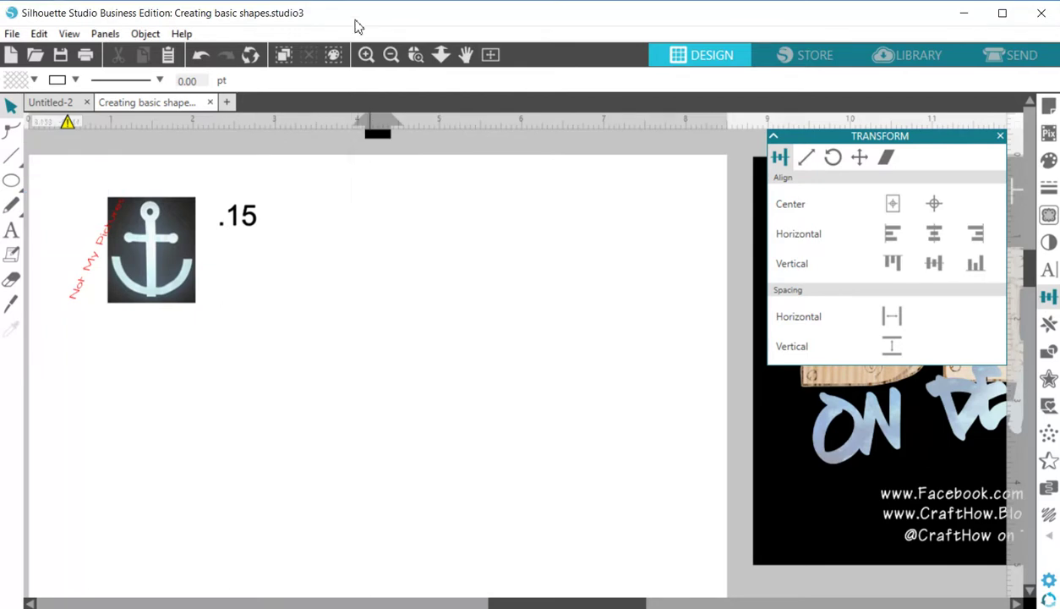
{"action": "left_click_drag", "start_coordinate": [48, 189], "coordinate": [320, 362]}
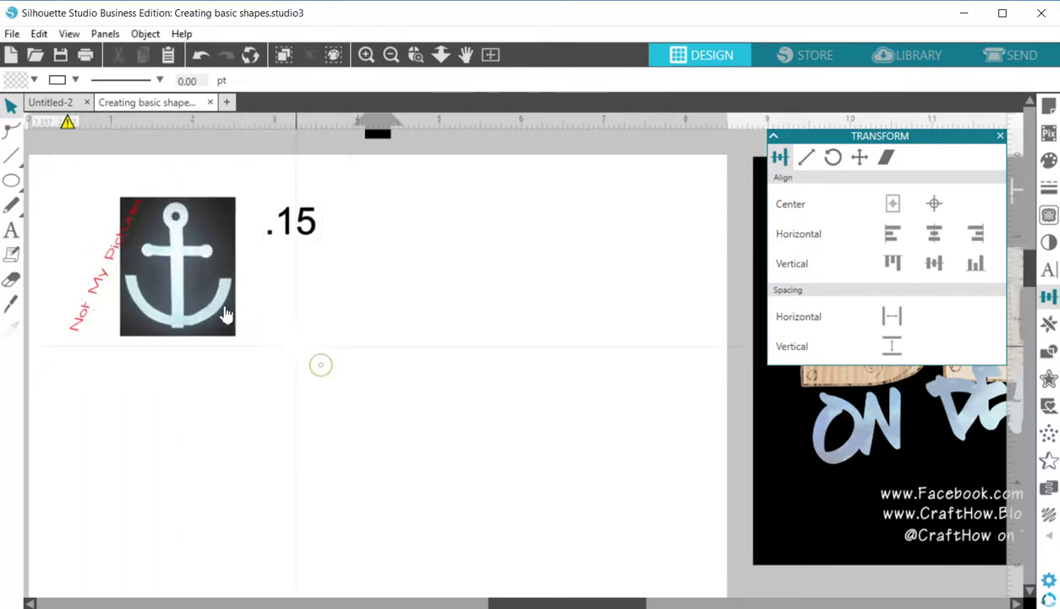
{"action": "left_click", "coordinate": [59, 173]}
{"action": "left_click_drag", "start_coordinate": [60, 173], "coordinate": [376, 373]}
{"action": "left_click_drag", "start_coordinate": [174, 312], "coordinate": [138, 288]}
{"action": "left_click", "coordinate": [170, 390]}
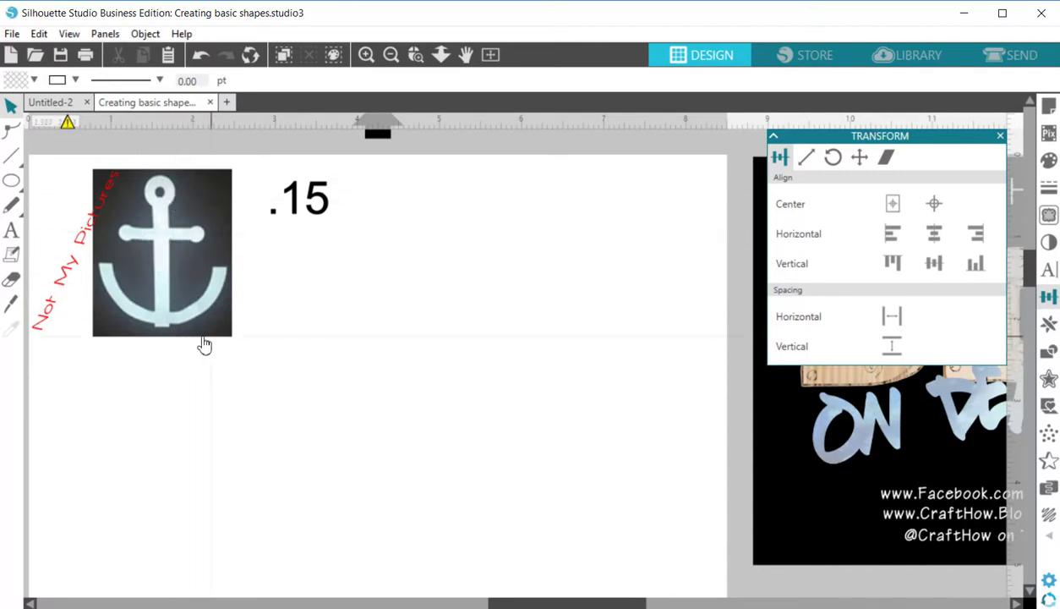
Step: Draw a tall rectangle about 1.95 in high beside the .15 note and set its width to 0.15 in
{"action": "left_click", "coordinate": [317, 222]}
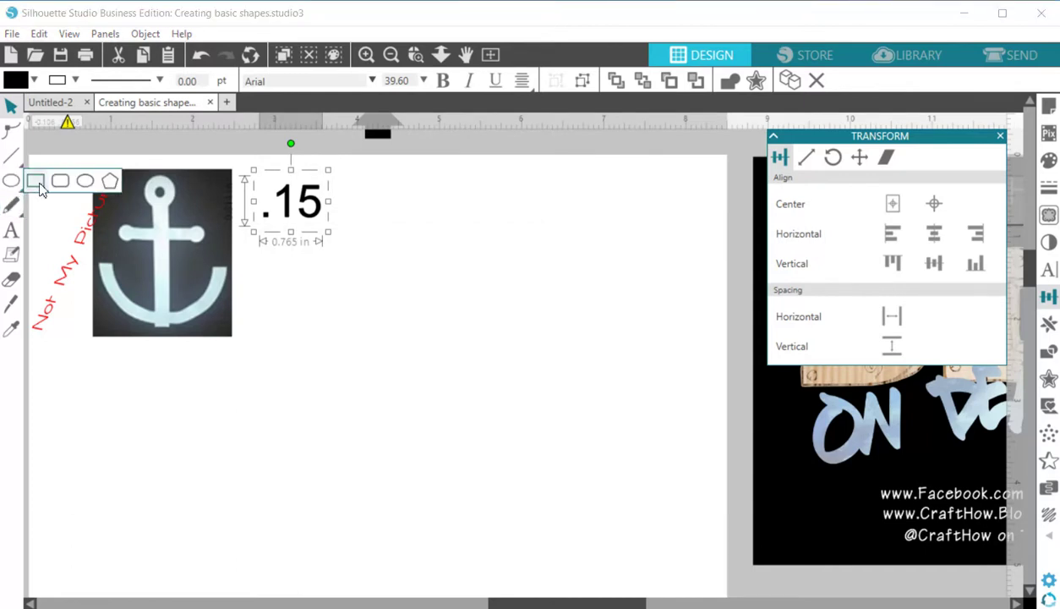
{"action": "left_click", "coordinate": [38, 183]}
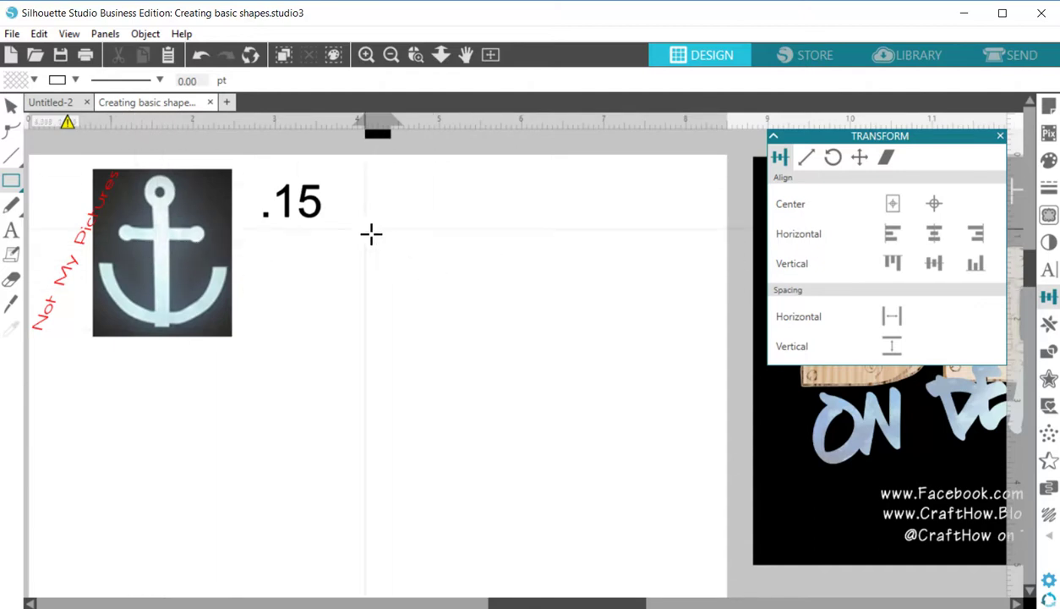
{"action": "mouse_move", "coordinate": [368, 201]}
{"action": "left_mouse_down"}
{"action": "mouse_move", "coordinate": [402, 367]}
{"action": "mouse_move", "coordinate": [394, 365]}
{"action": "left_mouse_up"}
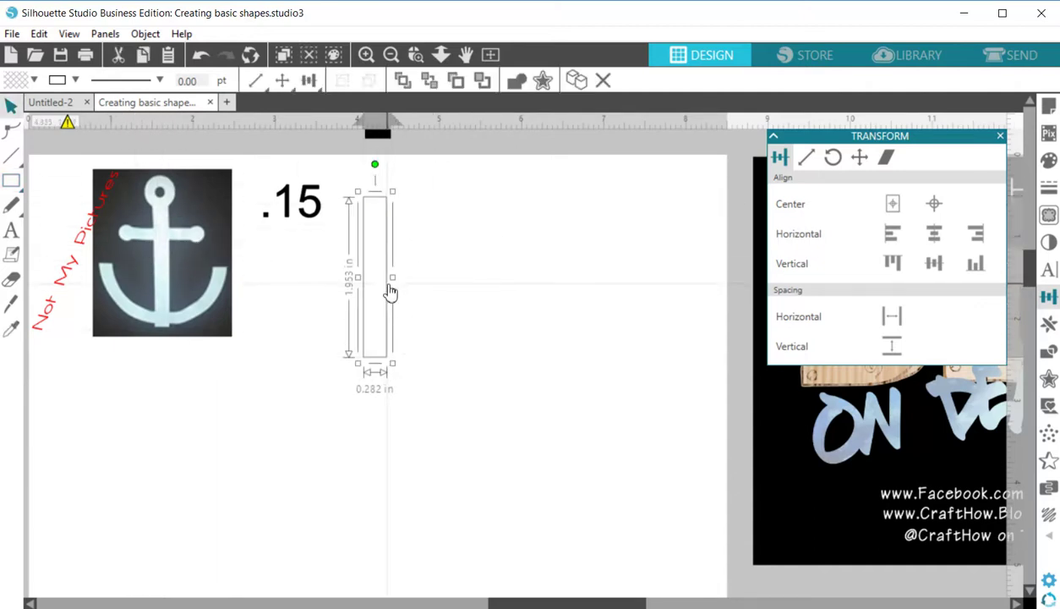
{"action": "left_click", "coordinate": [806, 157]}
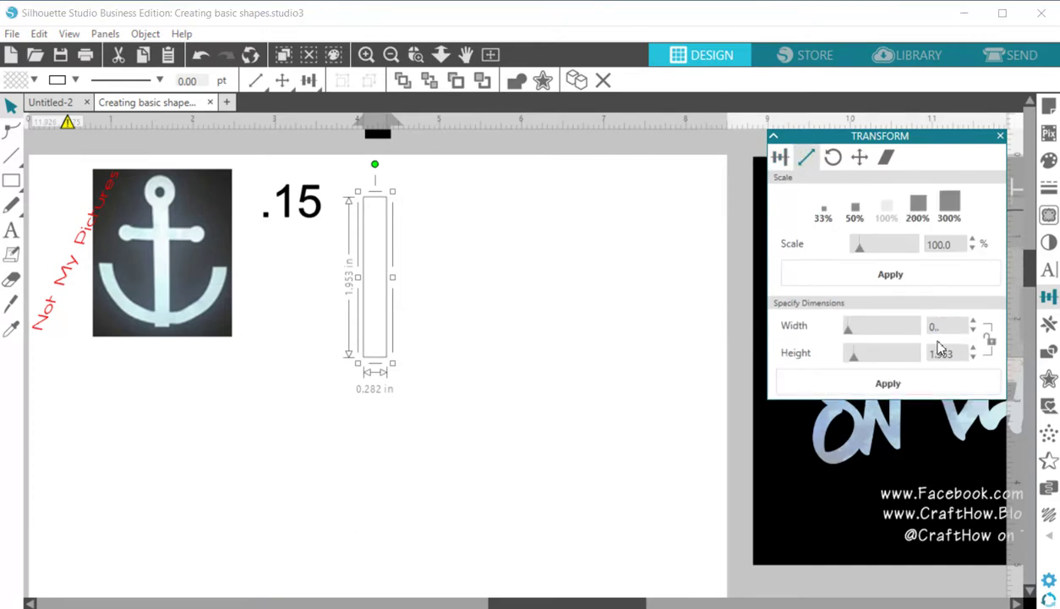
{"action": "key", "text": "Return"}
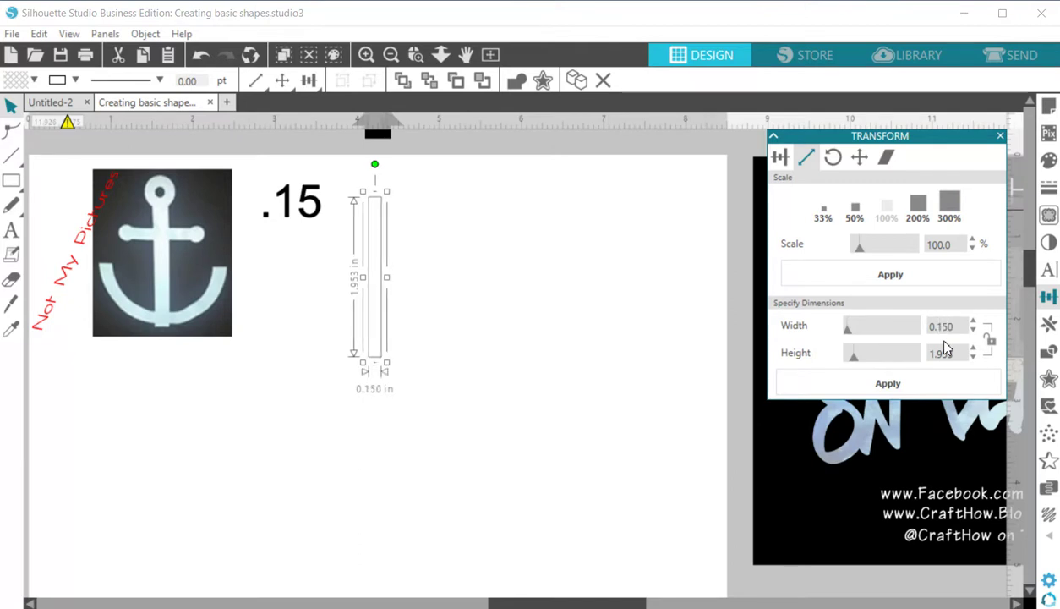
{"action": "left_click", "coordinate": [521, 290]}
Step: Draw a crossbar rectangle about 0.95 in wide over the upper part of the vertical bar and set its height to 0.15 in
{"action": "left_click", "coordinate": [11, 180]}
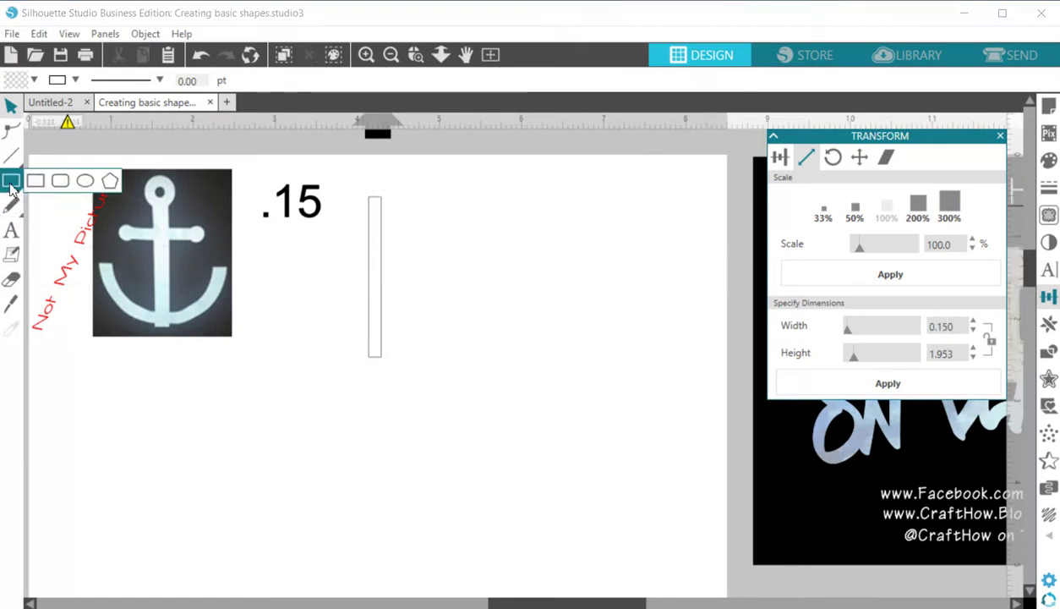
{"action": "left_click", "coordinate": [35, 180]}
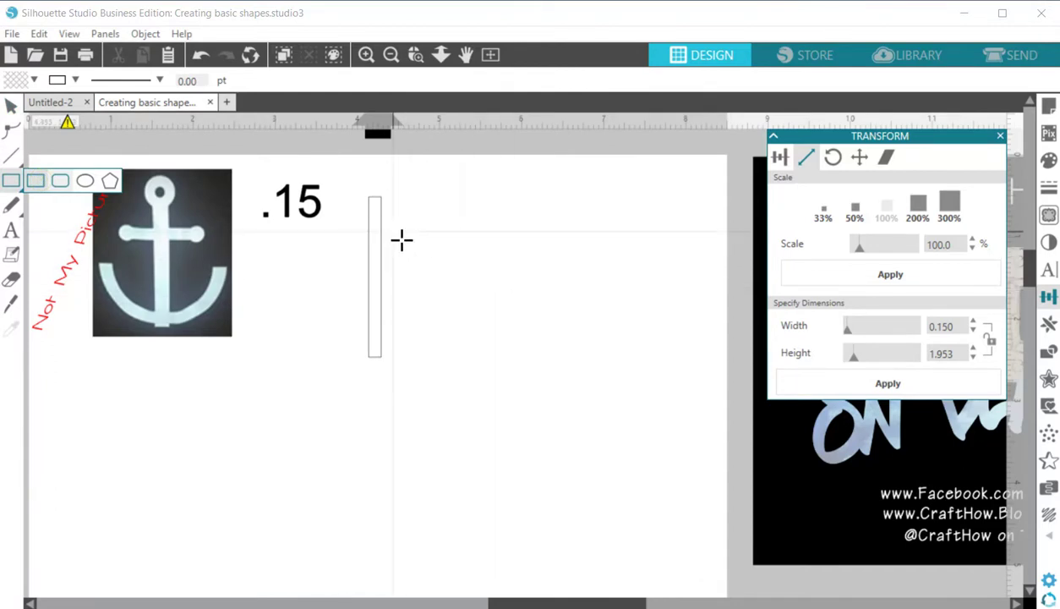
{"action": "mouse_move", "coordinate": [339, 236]}
{"action": "left_mouse_down"}
{"action": "mouse_move", "coordinate": [433, 263]}
{"action": "mouse_move", "coordinate": [418, 252]}
{"action": "left_mouse_up"}
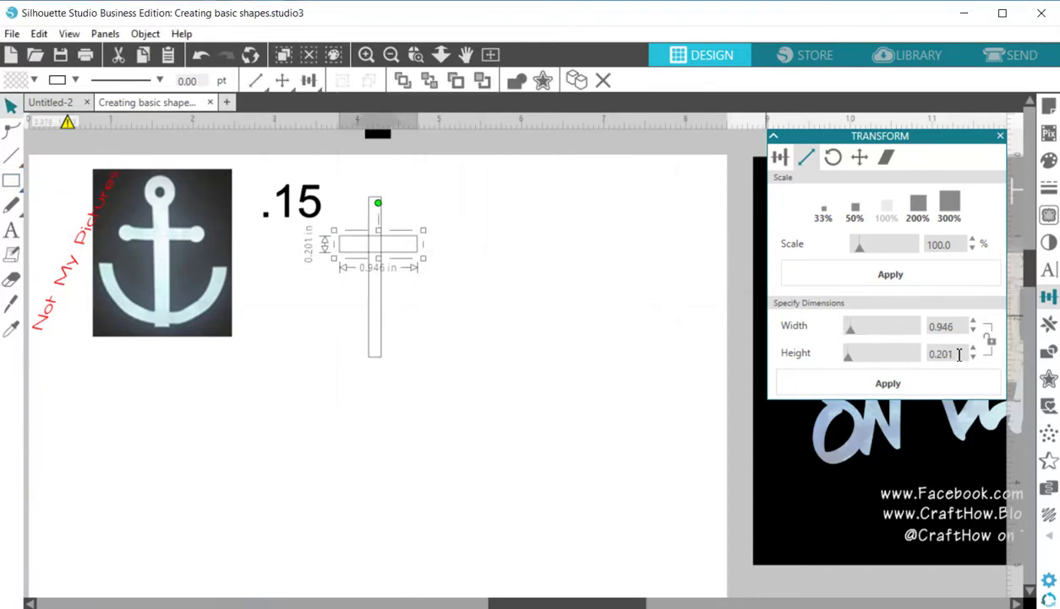
{"action": "left_click_drag", "start_coordinate": [956, 354], "coordinate": [945, 356]}
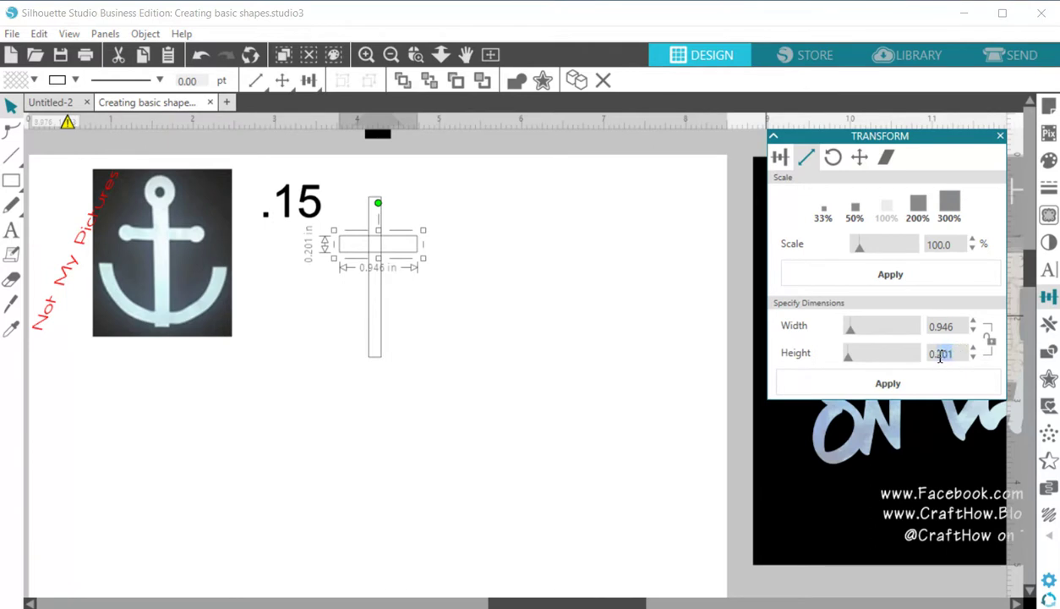
{"action": "key", "text": "Return"}
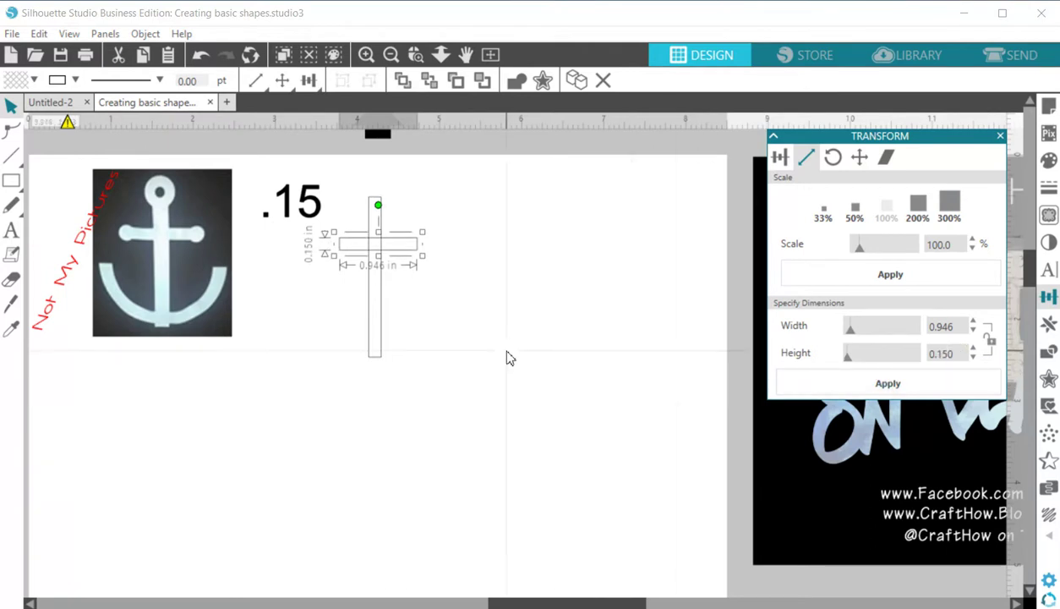
{"action": "left_click", "coordinate": [506, 356]}
Step: Align the two rectangles on their horizontal centers and move the resulting cross below the .15 note
{"action": "left_click_drag", "start_coordinate": [379, 254], "coordinate": [668, 226]}
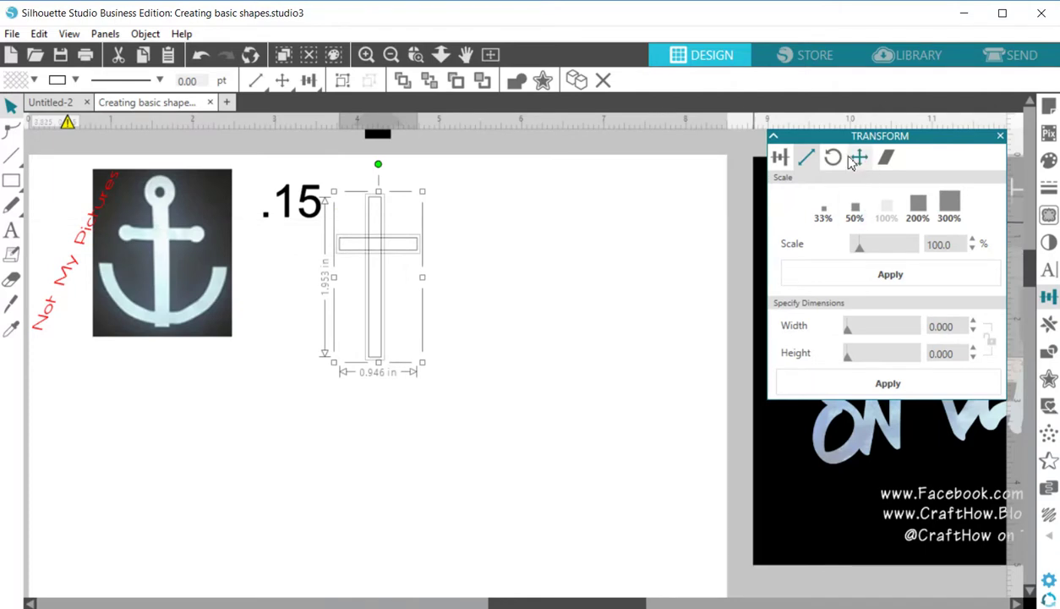
{"action": "left_click", "coordinate": [781, 161]}
{"action": "left_click", "coordinate": [934, 233]}
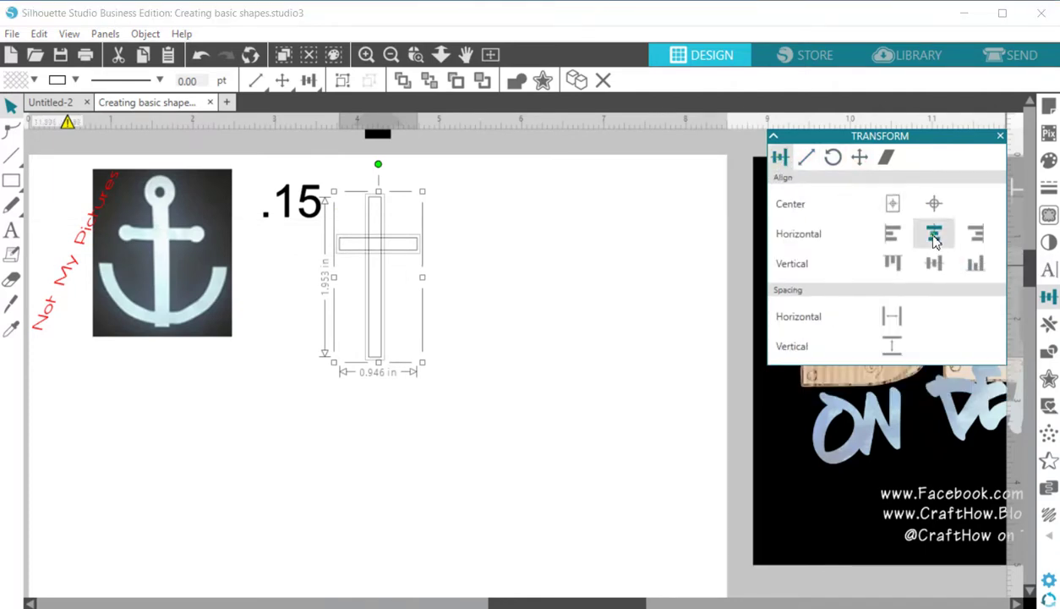
{"action": "left_click", "coordinate": [438, 451]}
{"action": "left_click_drag", "start_coordinate": [394, 245], "coordinate": [315, 332]}
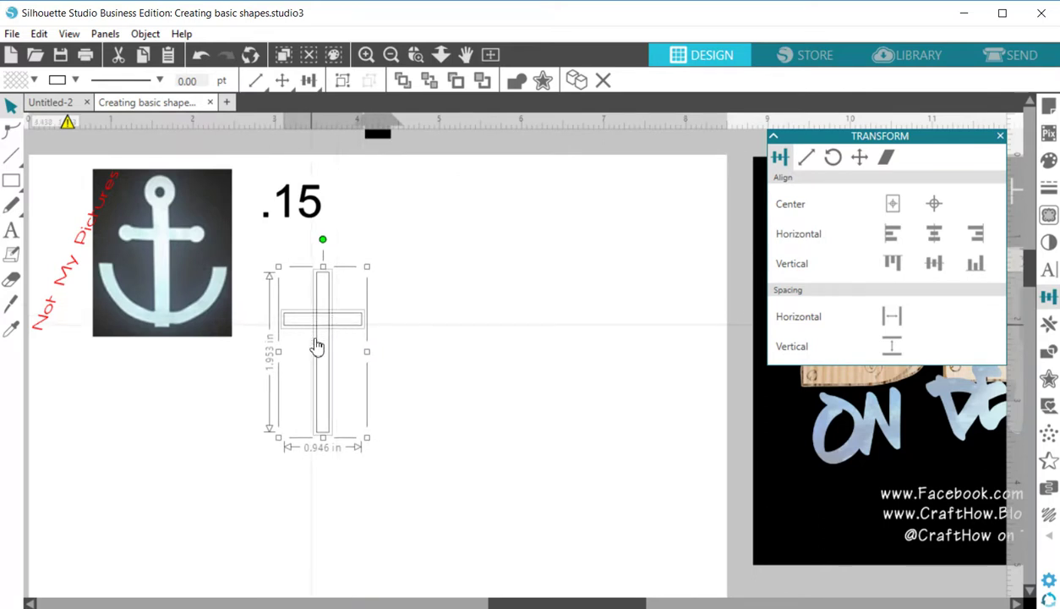
{"action": "left_click", "coordinate": [284, 359]}
Step: Draw a circle about 0.24 in across over the left end of the crossbar
{"action": "mouse_move", "coordinate": [11, 181]}
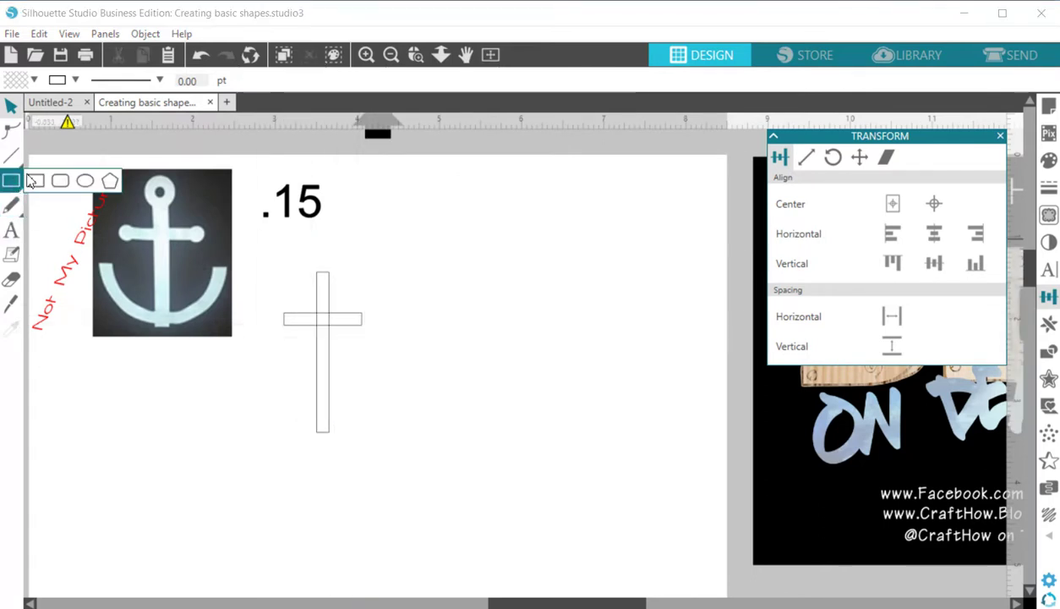
{"action": "left_click", "coordinate": [84, 181]}
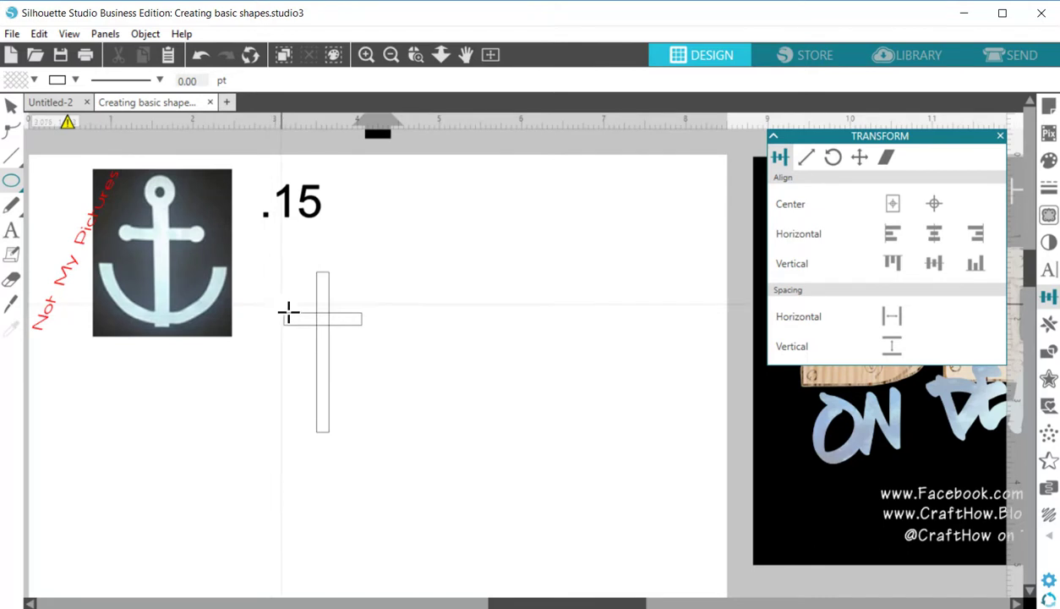
{"action": "left_click_drag", "start_coordinate": [281, 313], "coordinate": [298, 336]}
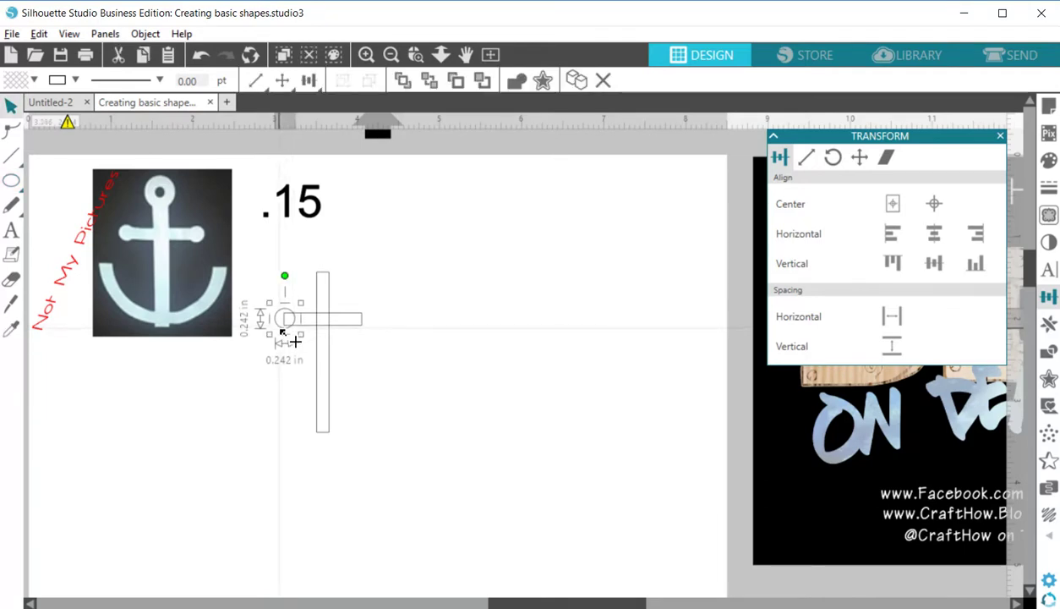
Step: Move the vertical bar aside and place a copy of the circle over the crossbar's right end
{"action": "left_click_drag", "start_coordinate": [298, 341], "coordinate": [236, 405]}
{"action": "left_click", "coordinate": [387, 363]}
{"action": "left_click", "coordinate": [393, 332]}
{"action": "left_click", "coordinate": [304, 321]}
Step: Align both circles and the crossbar on their vertical centers and space them evenly horizontally
{"action": "left_click_drag", "start_coordinate": [254, 272], "coordinate": [413, 348]}
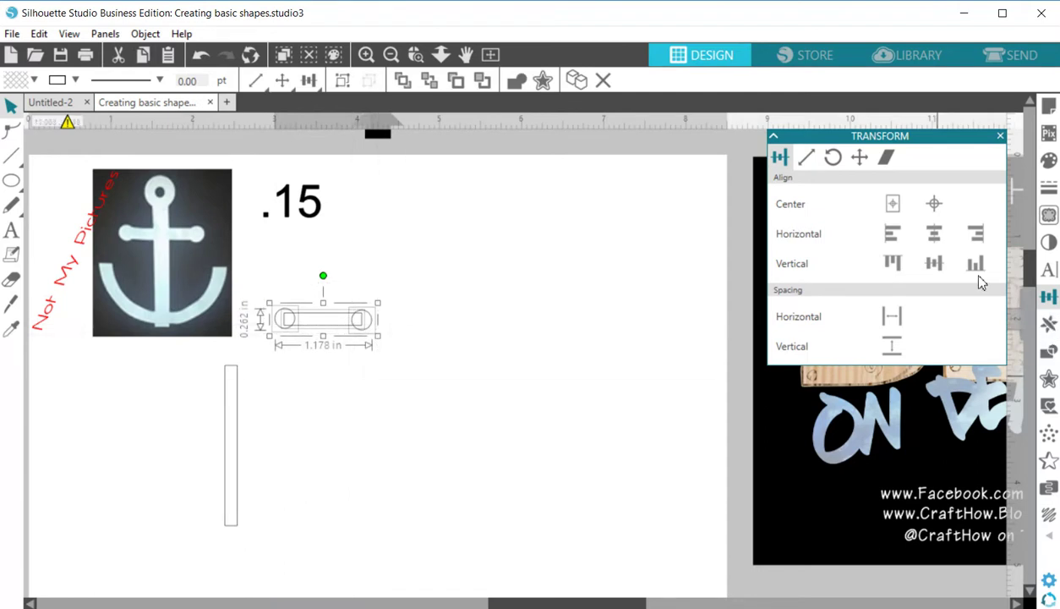
{"action": "left_click", "coordinate": [933, 261]}
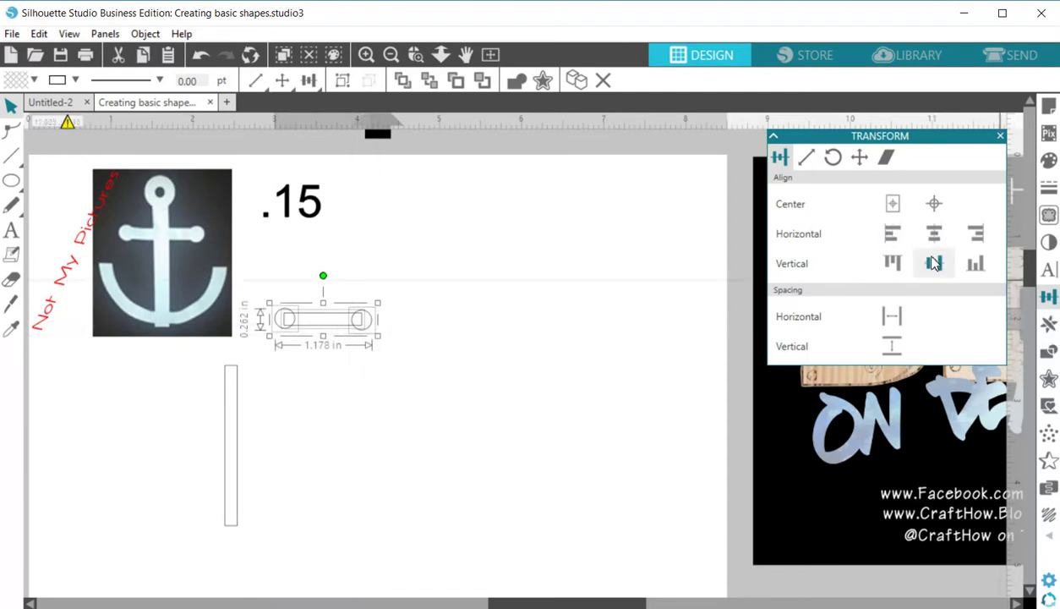
{"action": "left_click", "coordinate": [893, 318]}
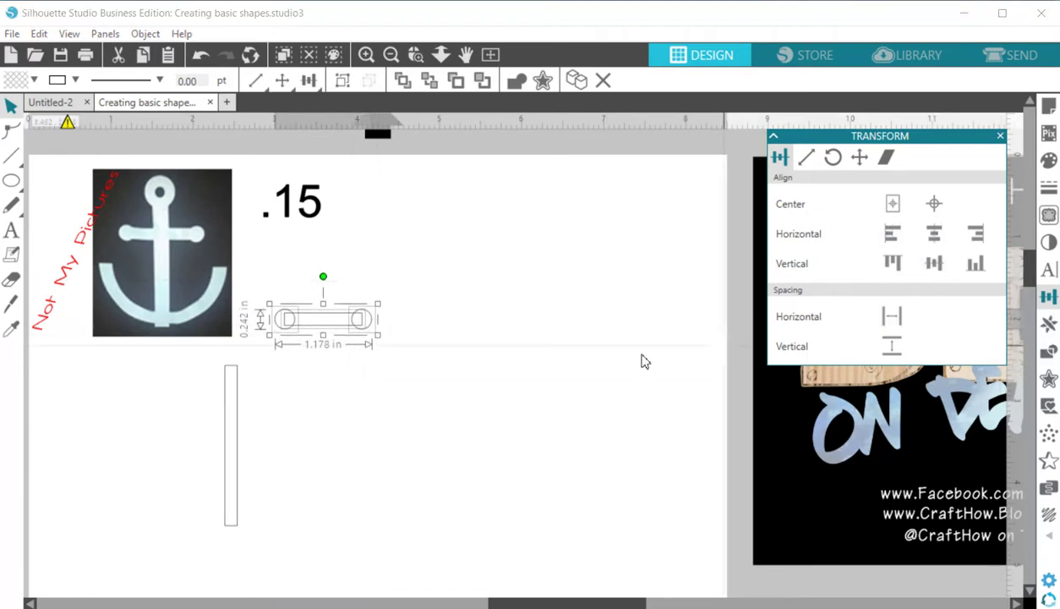
Step: Weld the circles and crossbar into one shape, and move the vertical bar back across it
{"action": "right_click", "coordinate": [307, 315]}
{"action": "left_click", "coordinate": [398, 470]}
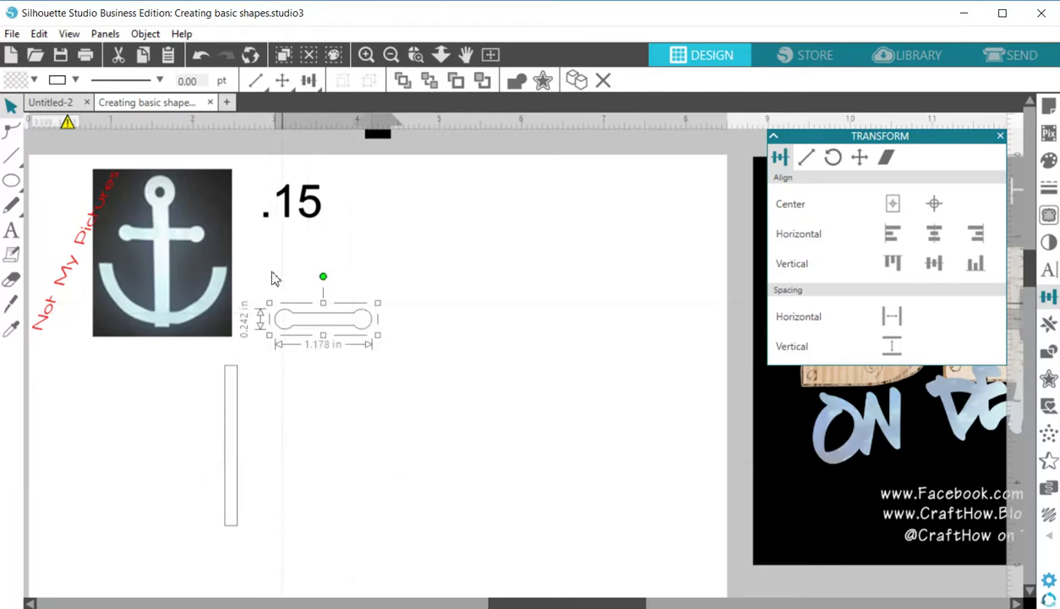
{"action": "left_click_drag", "start_coordinate": [229, 484], "coordinate": [313, 387]}
{"action": "left_click", "coordinate": [465, 429]}
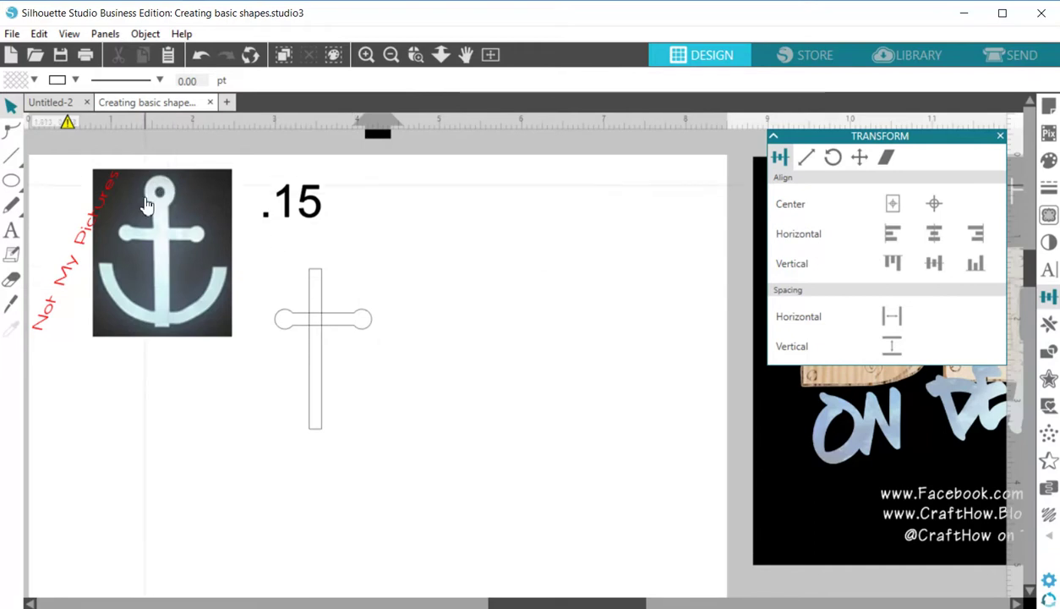
Step: Draw a circle about 0.24 in across to the right of the cross and offset it outward by 0.15 in with rounded corners
{"action": "left_click", "coordinate": [11, 181]}
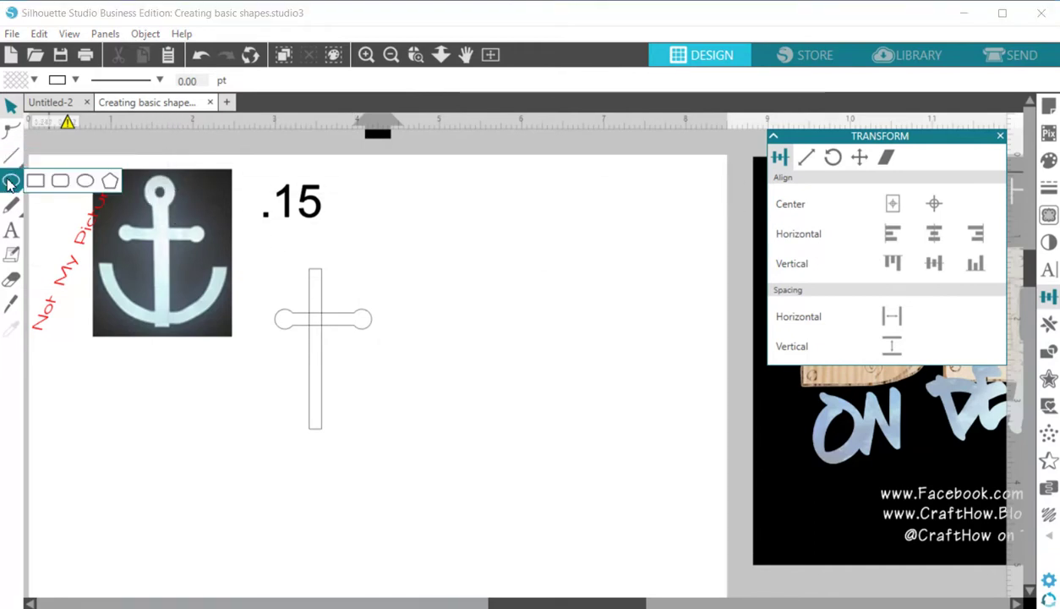
{"action": "left_click", "coordinate": [83, 182]}
{"action": "left_click_drag", "start_coordinate": [413, 259], "coordinate": [430, 288]}
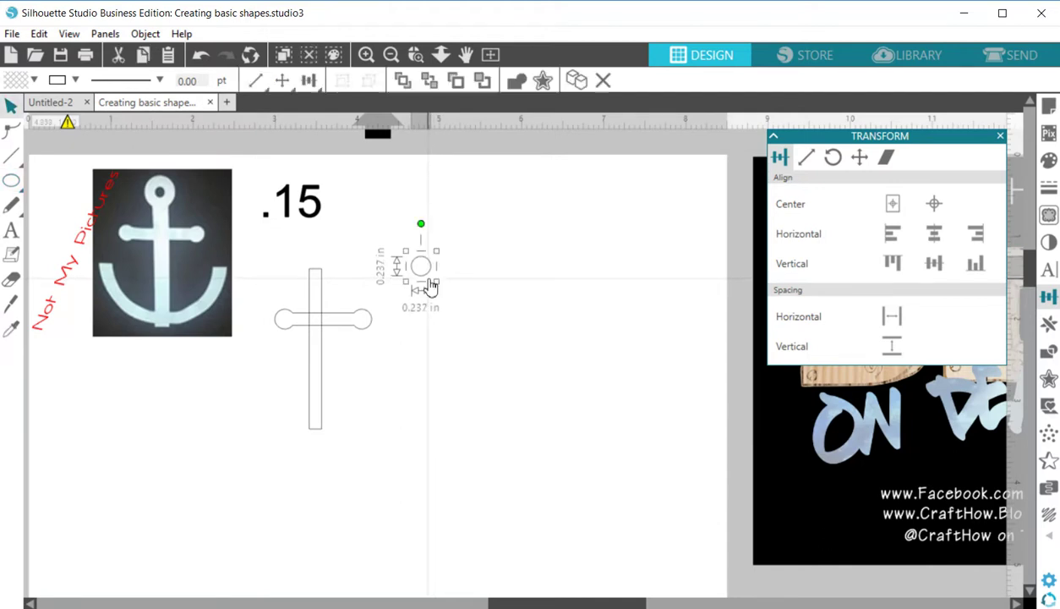
{"action": "left_click", "coordinate": [542, 81]}
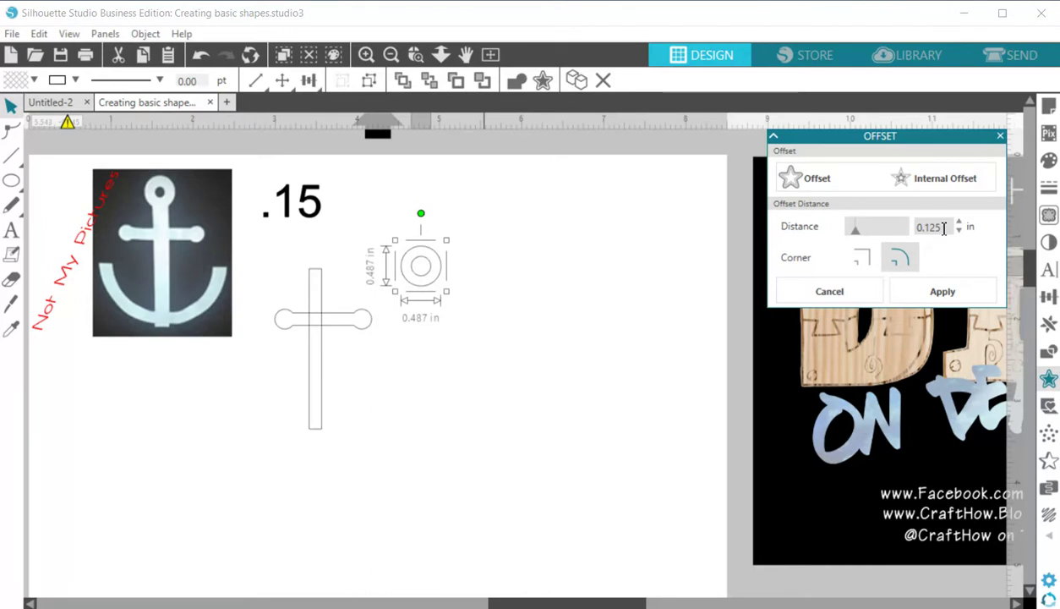
{"action": "key", "text": "Return"}
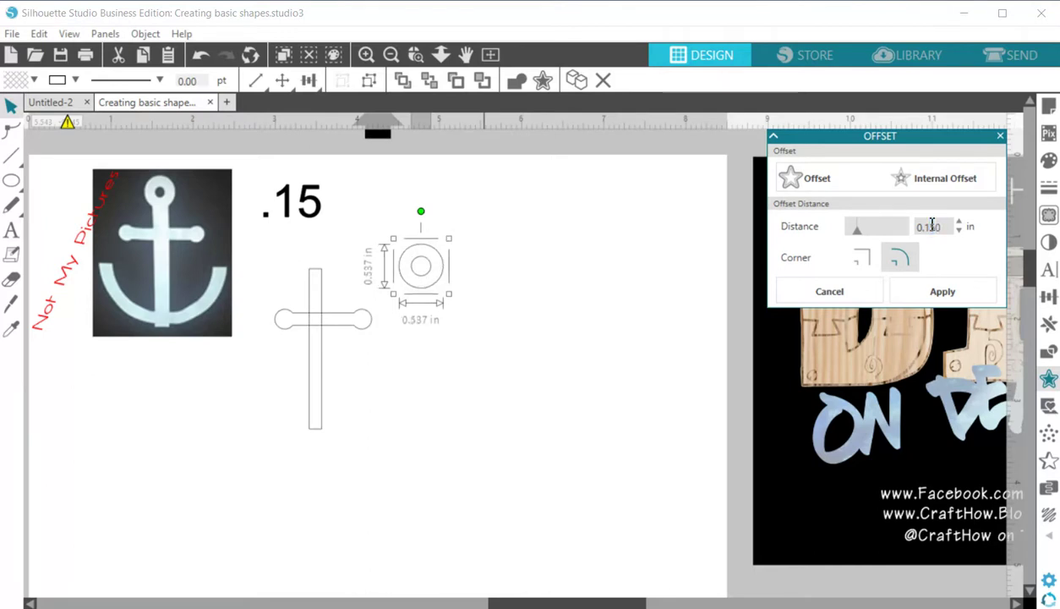
{"action": "left_click", "coordinate": [896, 293]}
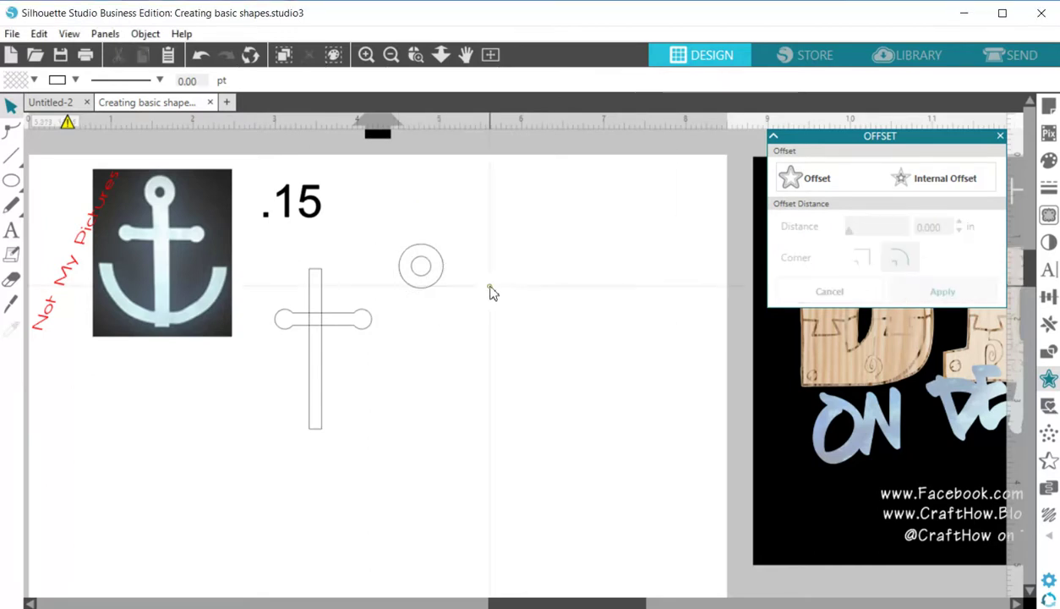
Step: Make the two concentric circles a compound path, shrink the ring and place it over the vertical bar's upper end
{"action": "left_click", "coordinate": [444, 268]}
{"action": "right_click", "coordinate": [405, 236]}
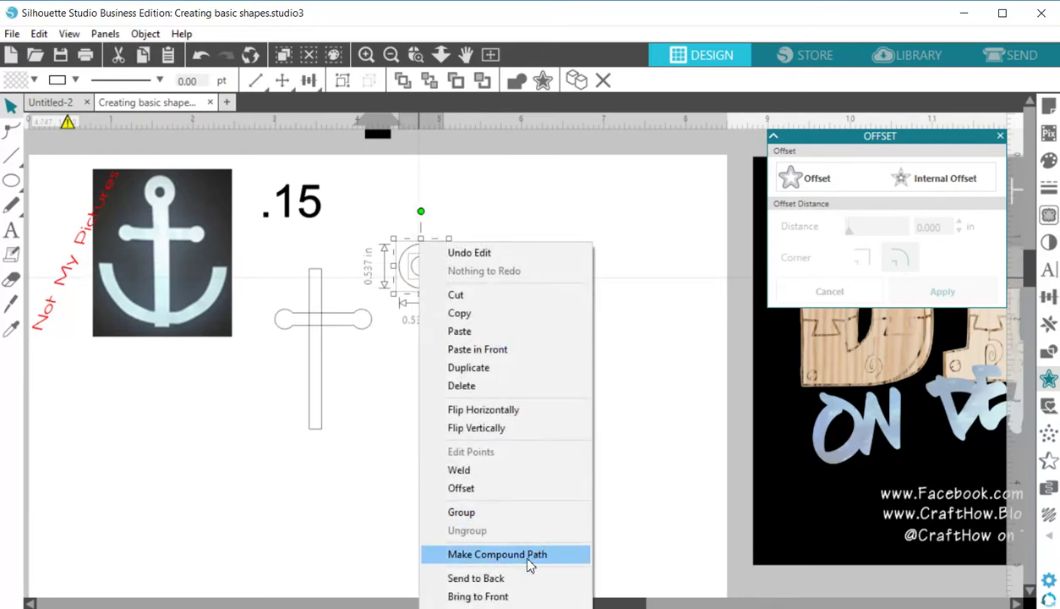
{"action": "left_click", "coordinate": [507, 544]}
{"action": "left_click_drag", "start_coordinate": [441, 282], "coordinate": [338, 283]}
{"action": "left_click_drag", "start_coordinate": [348, 243], "coordinate": [310, 282]}
{"action": "left_click", "coordinate": [510, 325]}
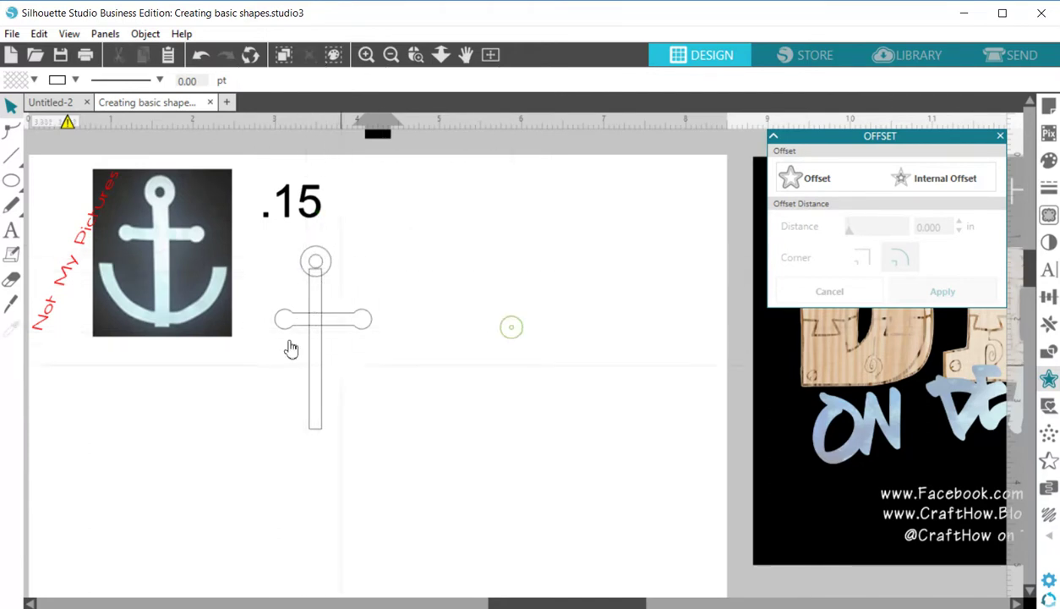
Step: Draw a circle about 1.85 in across to the right of the cross and offset it outward by 0.15 in with rounded corners
{"action": "mouse_move", "coordinate": [11, 180]}
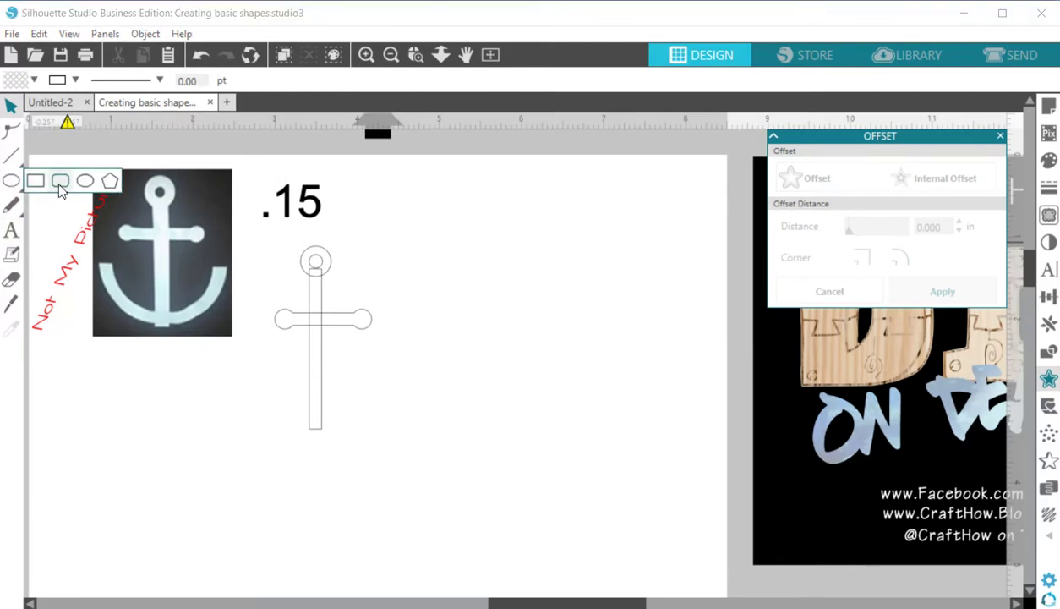
{"action": "left_click", "coordinate": [84, 184]}
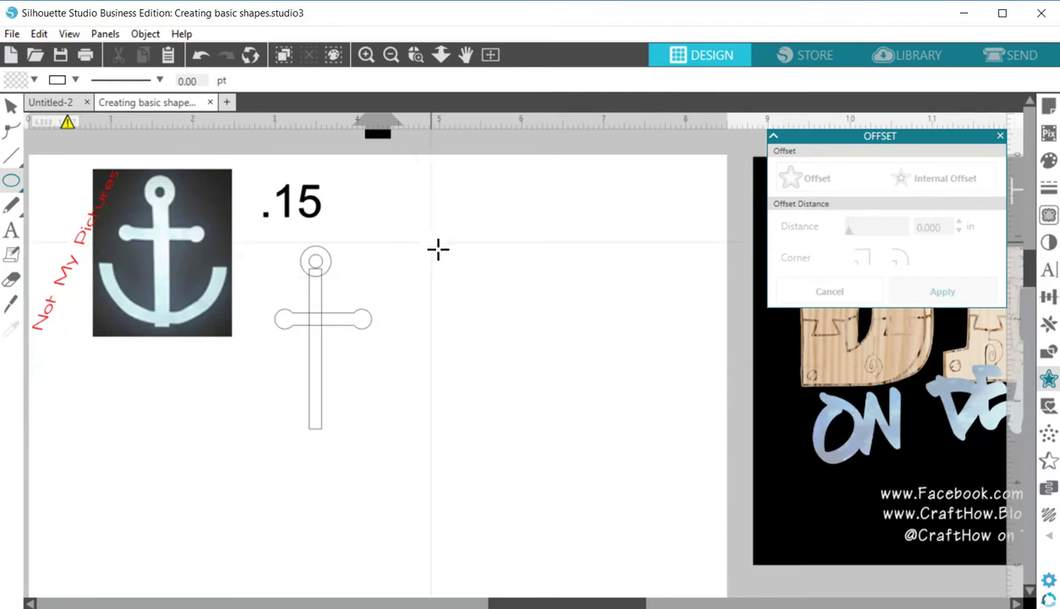
{"action": "mouse_move", "coordinate": [438, 248]}
{"action": "left_mouse_down"}
{"action": "mouse_move", "coordinate": [616, 412]}
{"action": "mouse_move", "coordinate": [585, 397]}
{"action": "left_mouse_up"}
{"action": "left_click", "coordinate": [791, 178]}
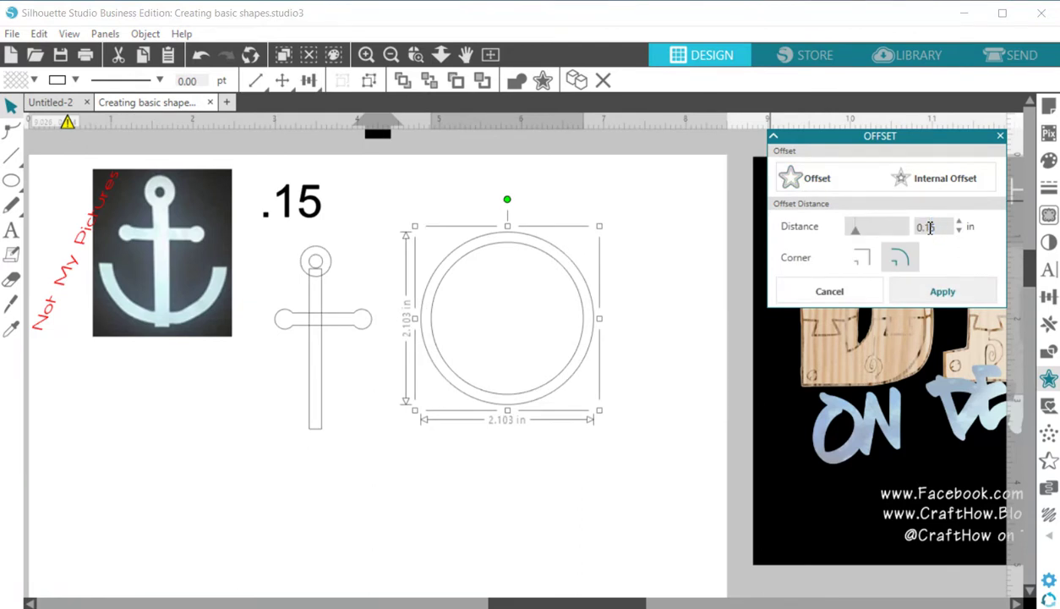
{"action": "key", "text": "Return"}
{"action": "left_click", "coordinate": [675, 322]}
Step: Make the large circle and its offset a compound path and fill the resulting ring with black
{"action": "left_click_drag", "start_coordinate": [629, 246], "coordinate": [543, 304]}
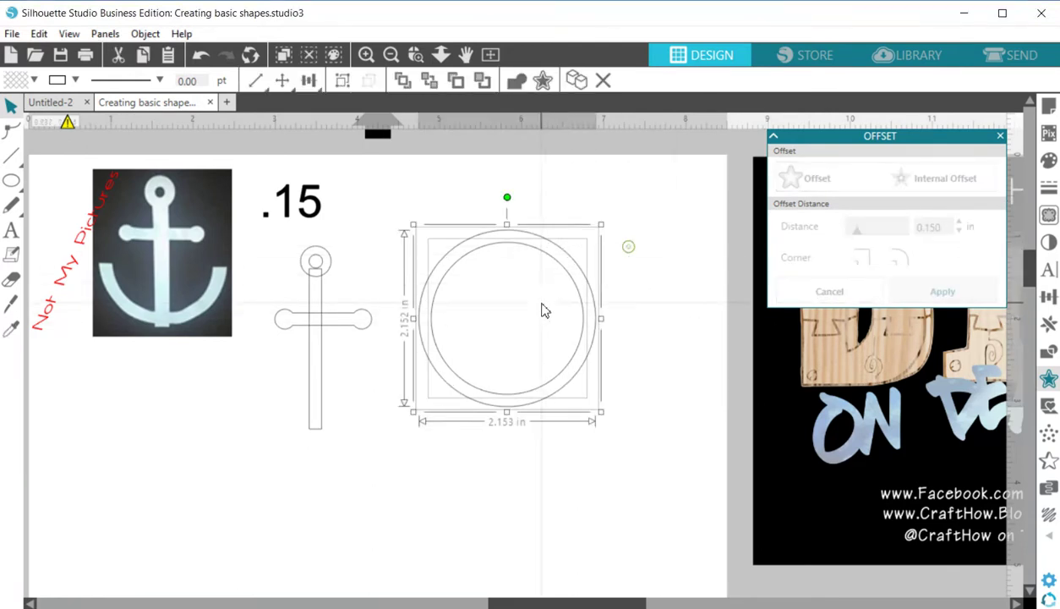
{"action": "right_click", "coordinate": [585, 292]}
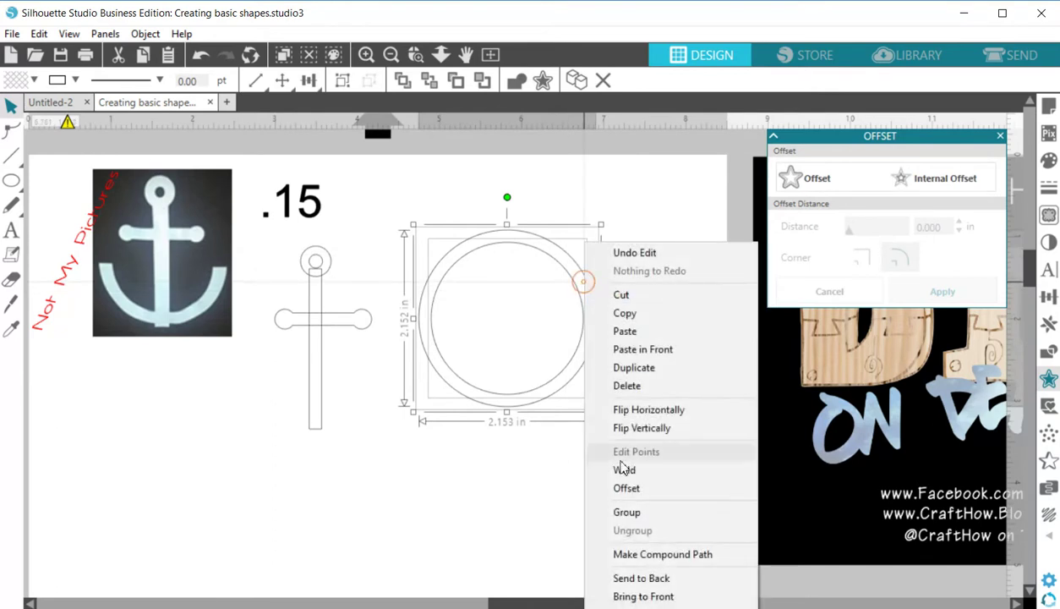
{"action": "left_click", "coordinate": [659, 555]}
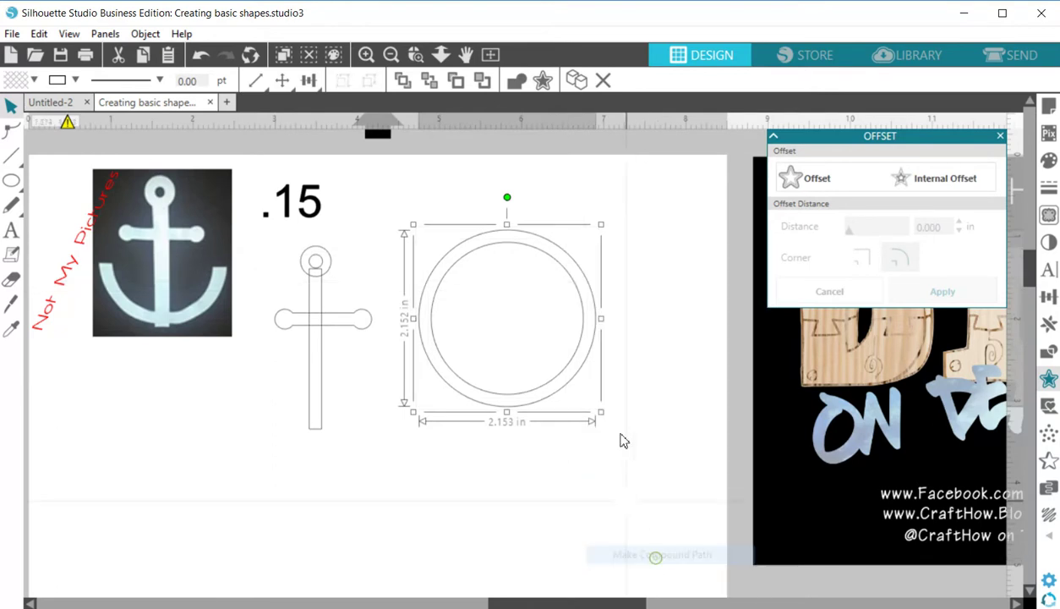
{"action": "left_click", "coordinate": [33, 80]}
{"action": "left_click", "coordinate": [125, 126]}
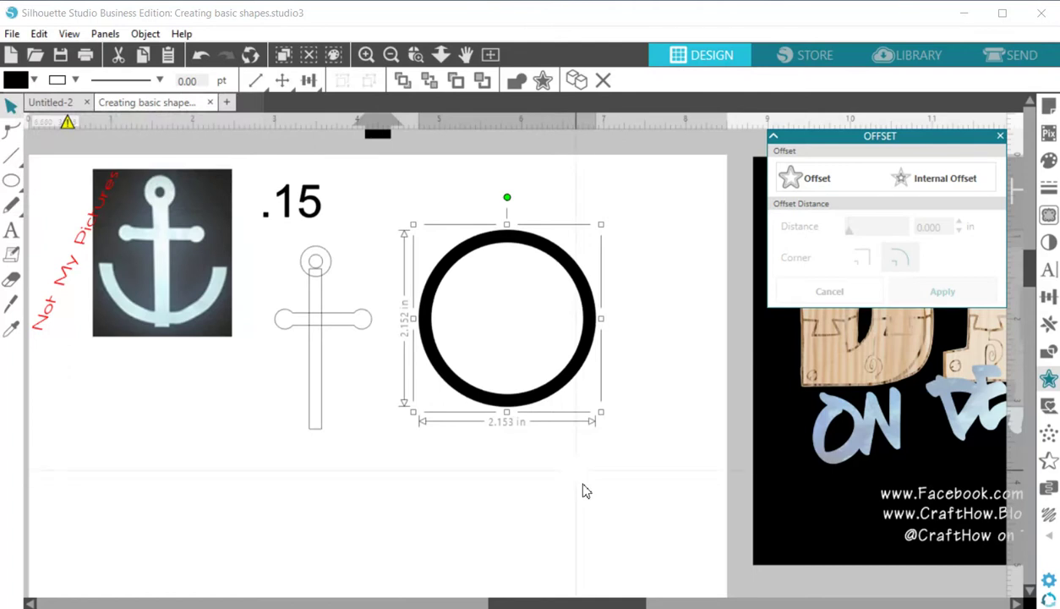
{"action": "left_click", "coordinate": [516, 357]}
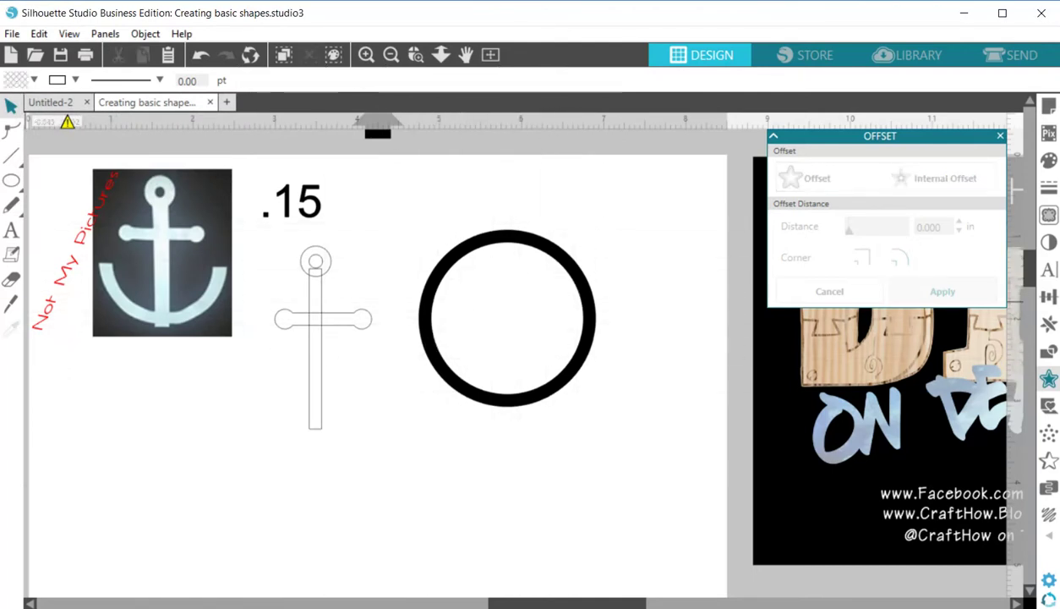
Step: Cut the black ring horizontally just below its middle with the solid straight Knife and delete the upper part
{"action": "left_click", "coordinate": [11, 303]}
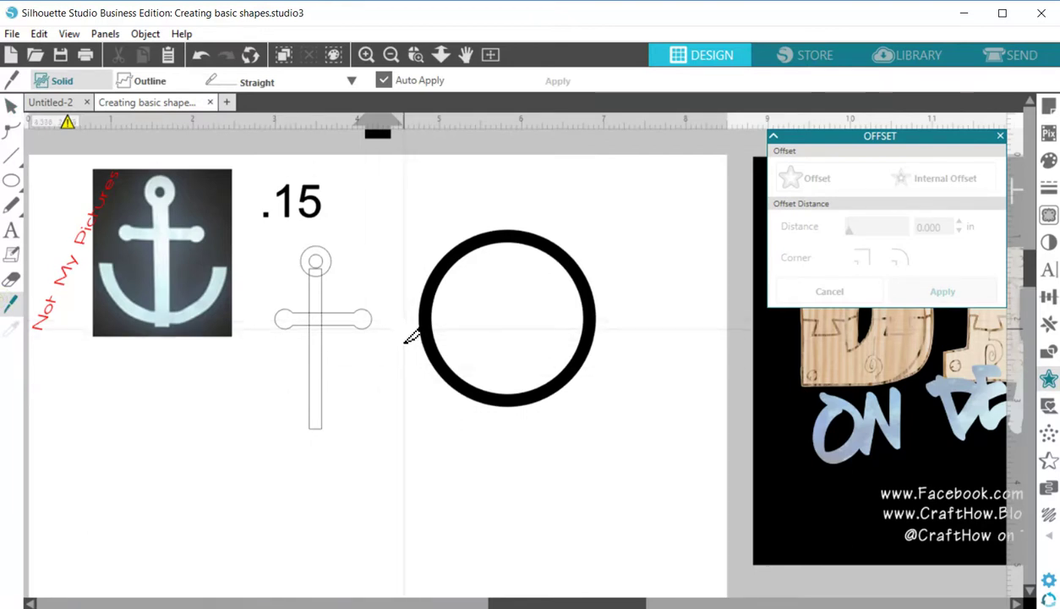
{"action": "left_click_drag", "start_coordinate": [406, 340], "coordinate": [630, 347]}
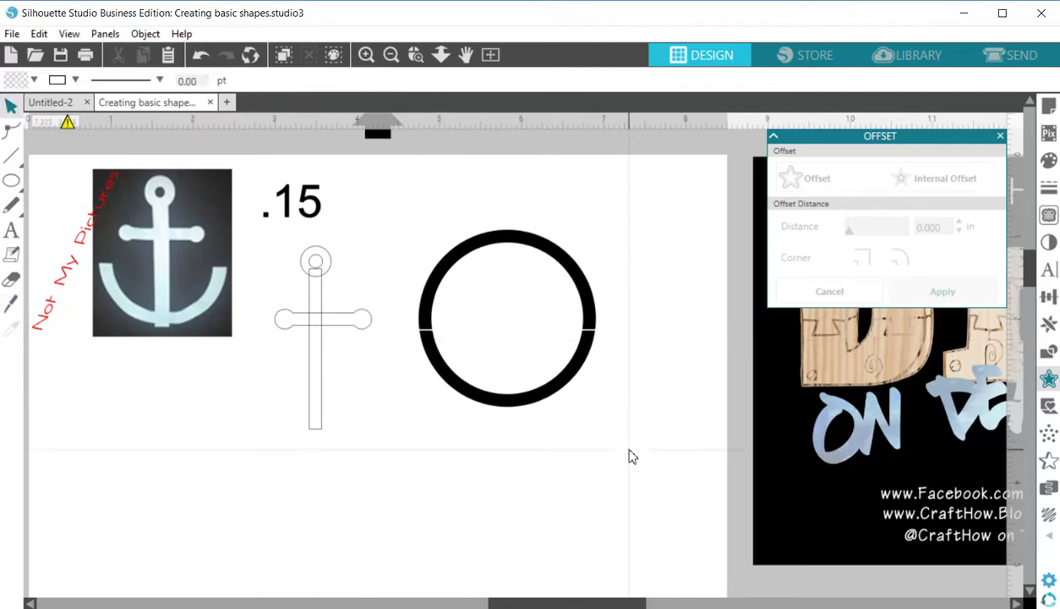
{"action": "left_click_drag", "start_coordinate": [501, 254], "coordinate": [502, 221]}
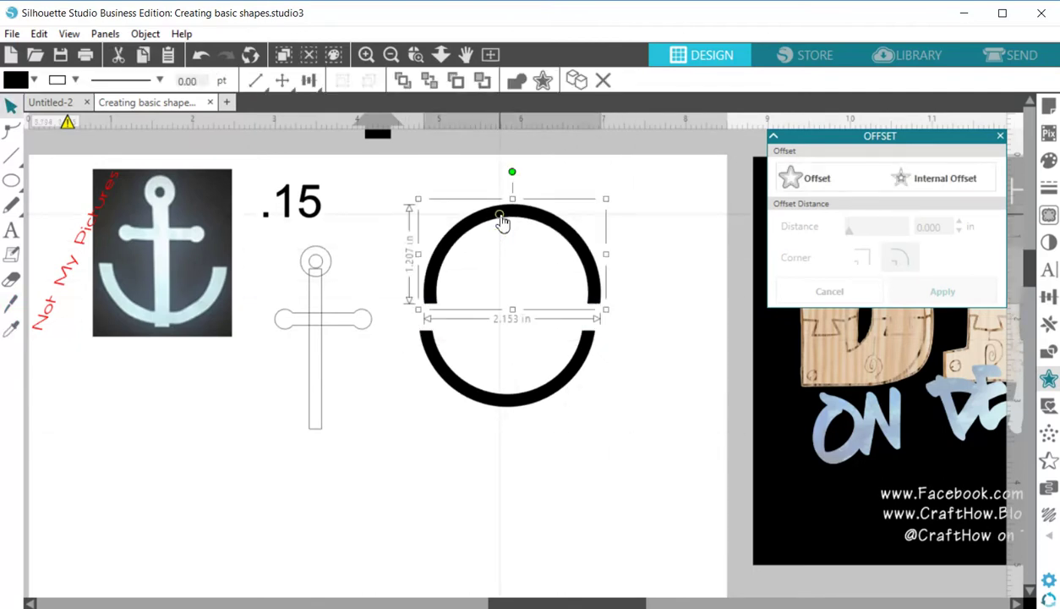
{"action": "key", "text": "Delete"}
Step: Move the black arc to the foot of the vertical bar and shift the assembled anchor parts to the right
{"action": "left_click_drag", "start_coordinate": [521, 407], "coordinate": [330, 442]}
{"action": "left_click_drag", "start_coordinate": [329, 491], "coordinate": [541, 248]}
{"action": "left_click", "coordinate": [584, 423]}
Step: Narrow the black arc to about 1.92 in wide and reposition it centrally under the vertical bar
{"action": "left_click", "coordinate": [591, 376]}
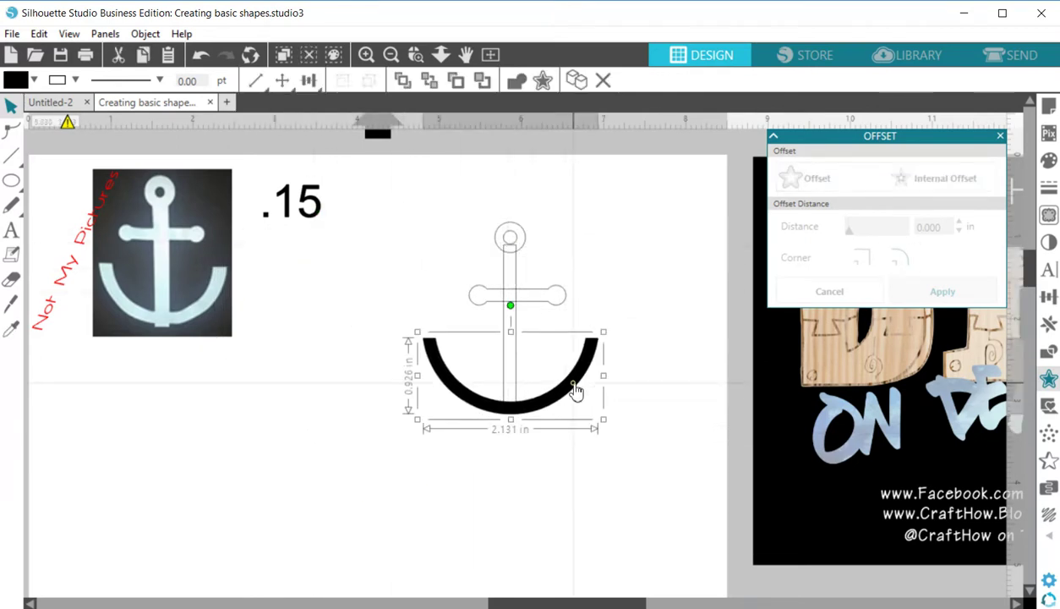
{"action": "left_click_drag", "start_coordinate": [613, 381], "coordinate": [595, 386]}
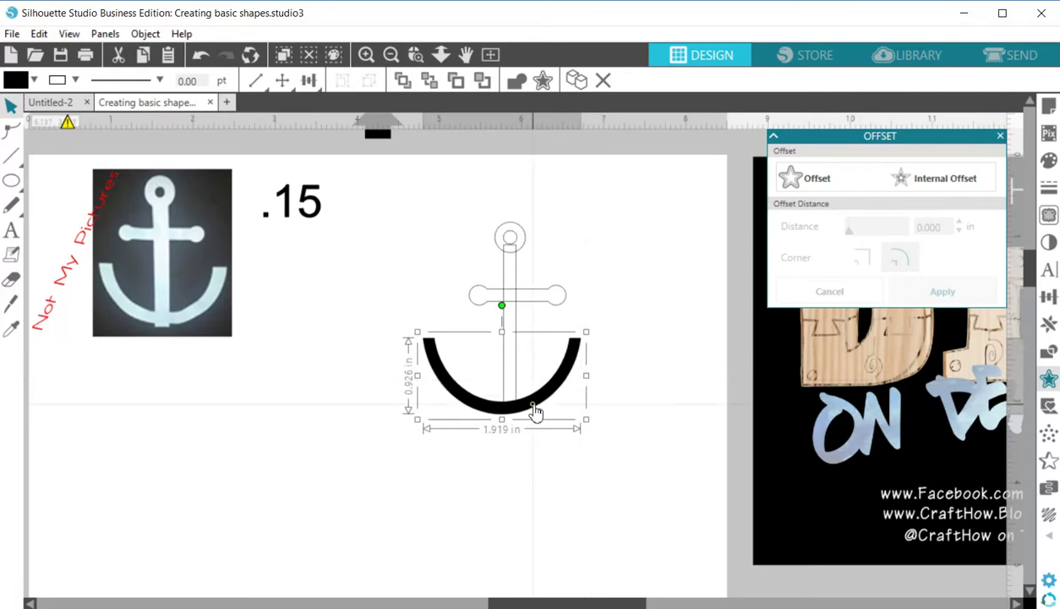
{"action": "left_click_drag", "start_coordinate": [537, 409], "coordinate": [548, 414]}
{"action": "left_click", "coordinate": [515, 340]}
Step: Align the ring, crossbar, vertical bar and arc on their horizontal centers and nudge the ring slightly upward
{"action": "left_click_drag", "start_coordinate": [512, 341], "coordinate": [479, 208]}
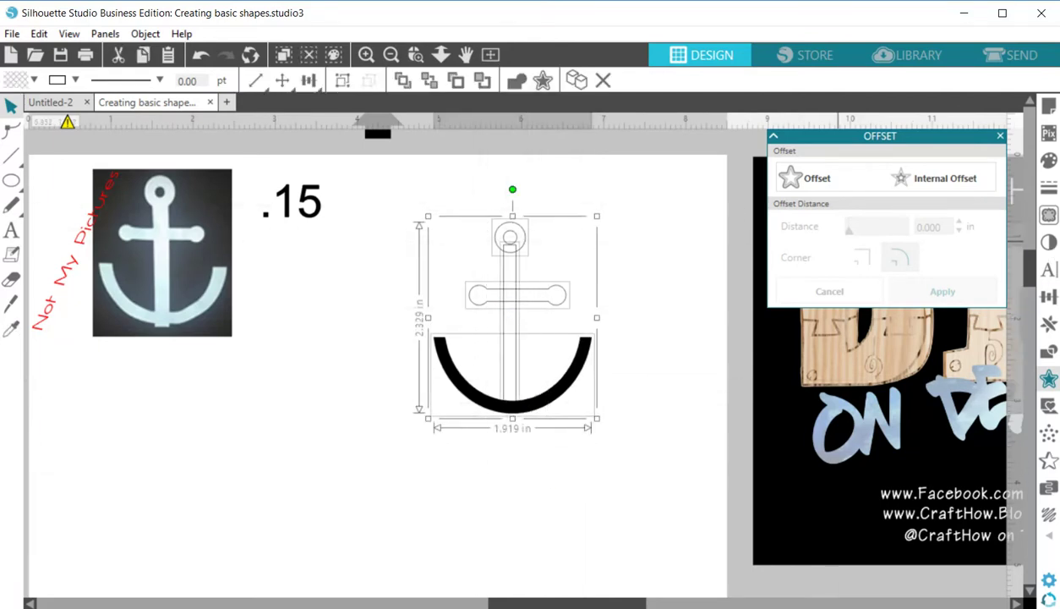
{"action": "left_click", "coordinate": [1050, 296]}
{"action": "left_click", "coordinate": [935, 233]}
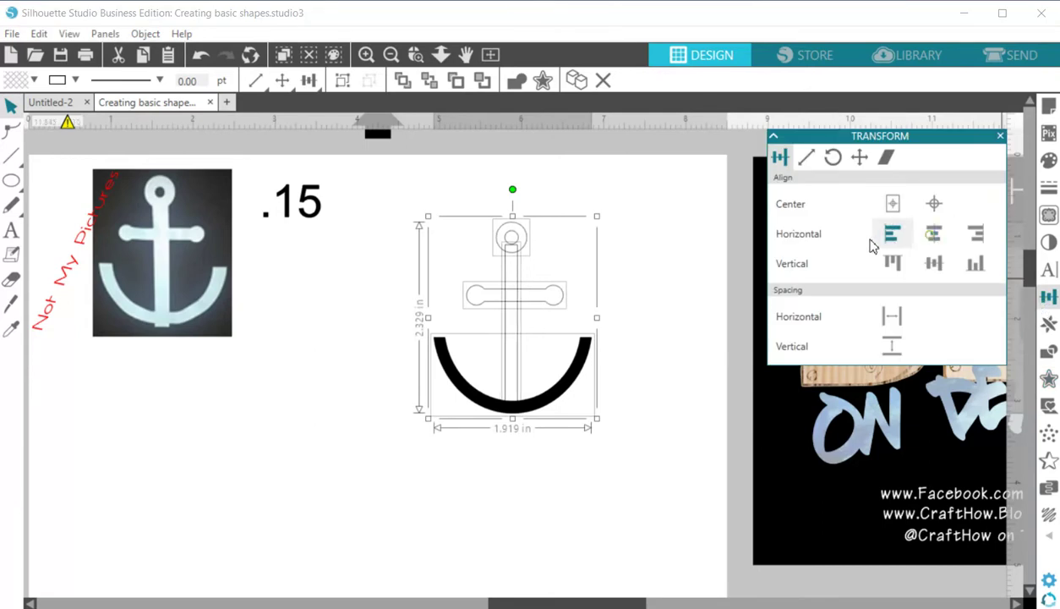
{"action": "left_click", "coordinate": [557, 460]}
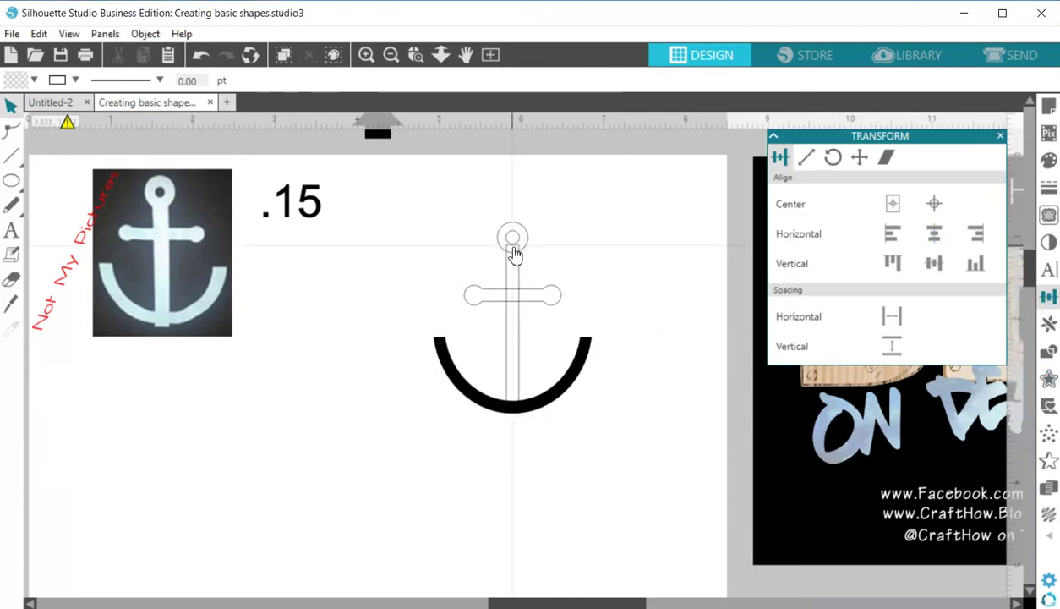
{"action": "left_click", "coordinate": [518, 235]}
{"action": "left_click", "coordinate": [562, 253]}
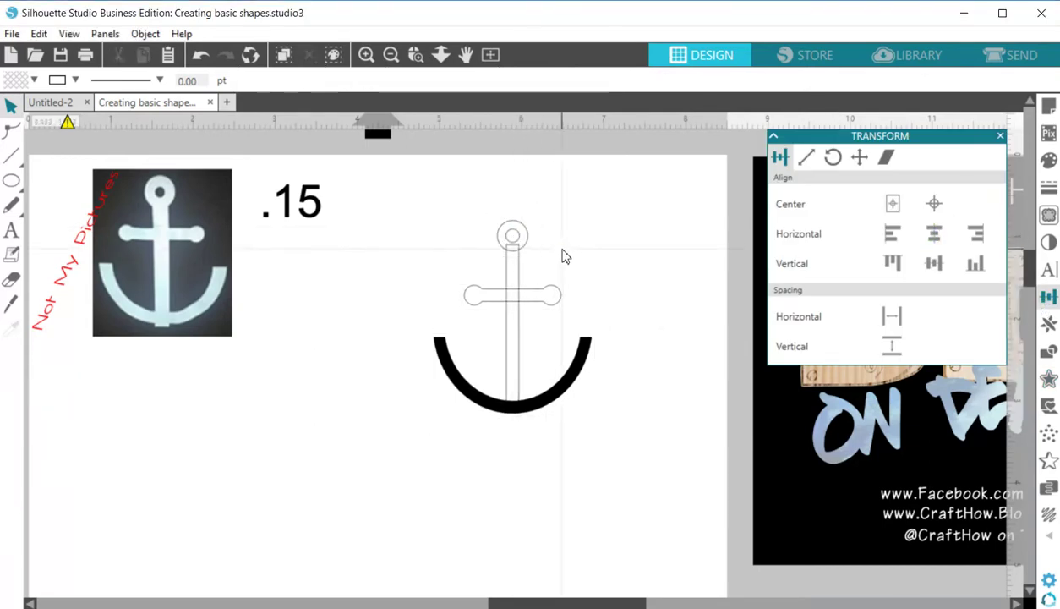
Step: Remove the black fill from the arc so only its outline is drawn
{"action": "left_click", "coordinate": [519, 409]}
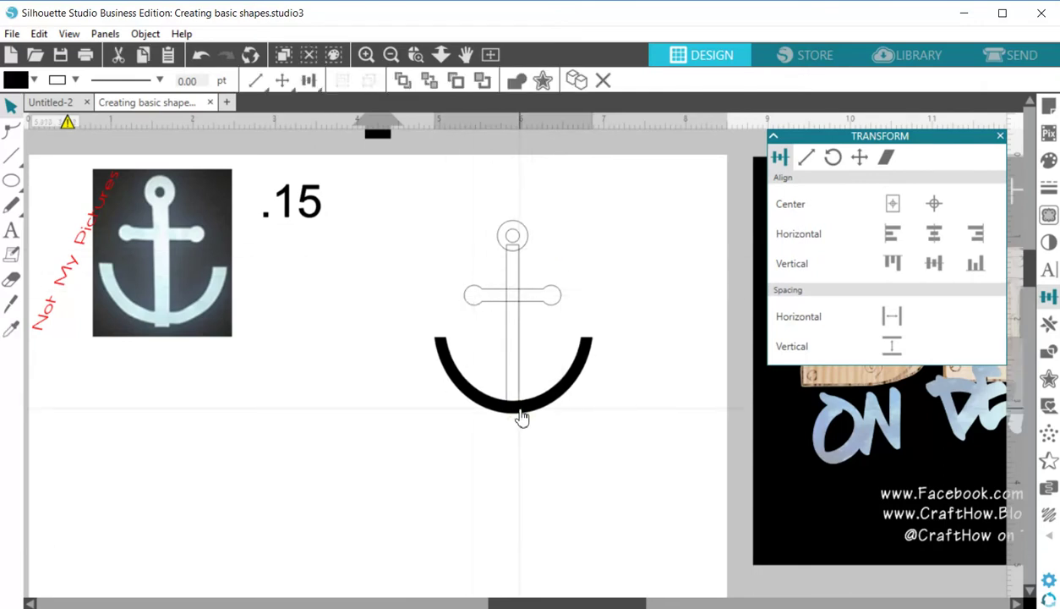
{"action": "left_click", "coordinate": [34, 79]}
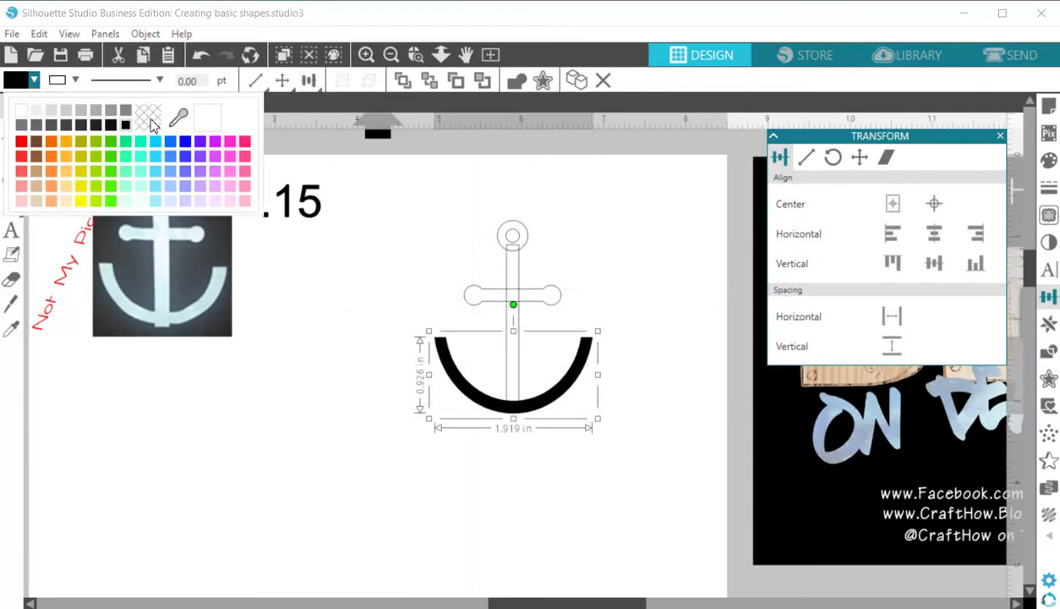
{"action": "left_click", "coordinate": [148, 117]}
{"action": "left_click", "coordinate": [452, 410]}
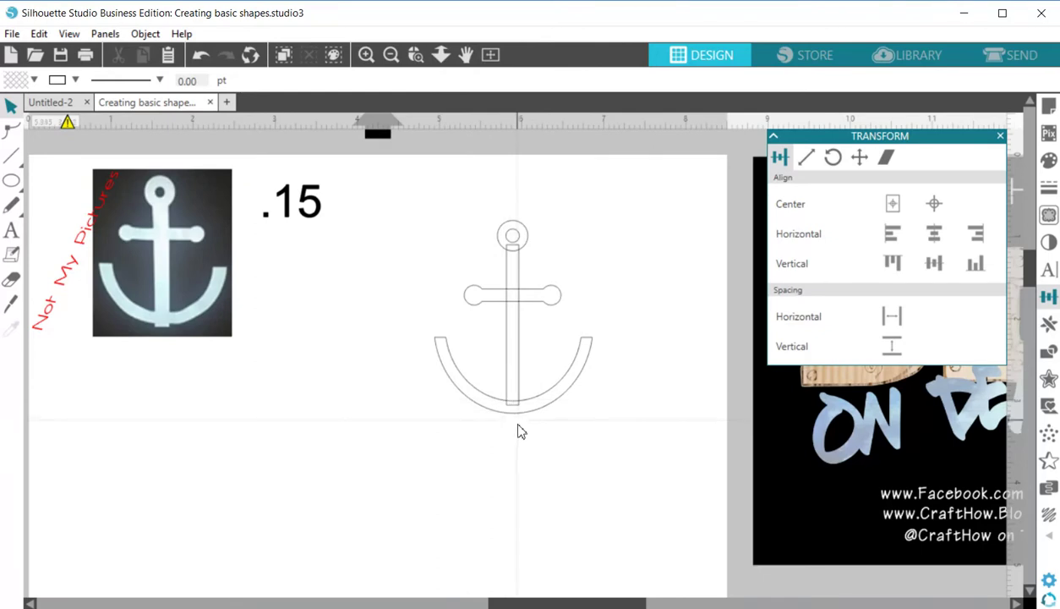
Step: Realign all the outlined anchor parts on their horizontal centers
{"action": "left_click", "coordinate": [518, 430]}
{"action": "left_click_drag", "start_coordinate": [406, 182], "coordinate": [605, 436]}
{"action": "left_click", "coordinate": [933, 234]}
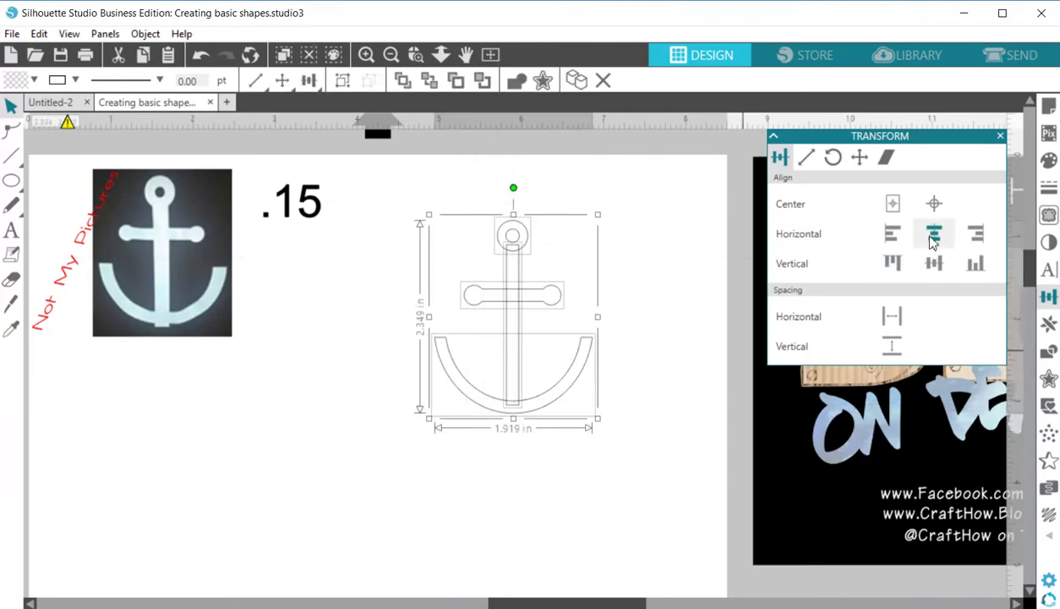
{"action": "left_click", "coordinate": [613, 443]}
Step: Weld the ring, crossbar, vertical bar and arc into one anchor shape
{"action": "left_click_drag", "start_coordinate": [431, 185], "coordinate": [604, 429]}
{"action": "right_click", "coordinate": [507, 395]}
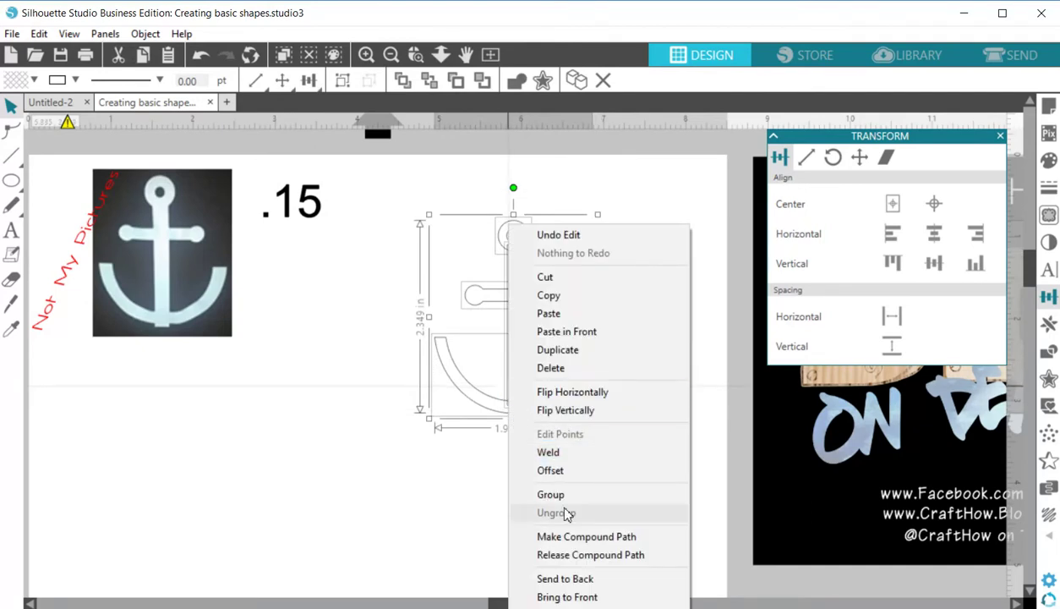
{"action": "left_click", "coordinate": [549, 452]}
{"action": "left_click", "coordinate": [563, 476]}
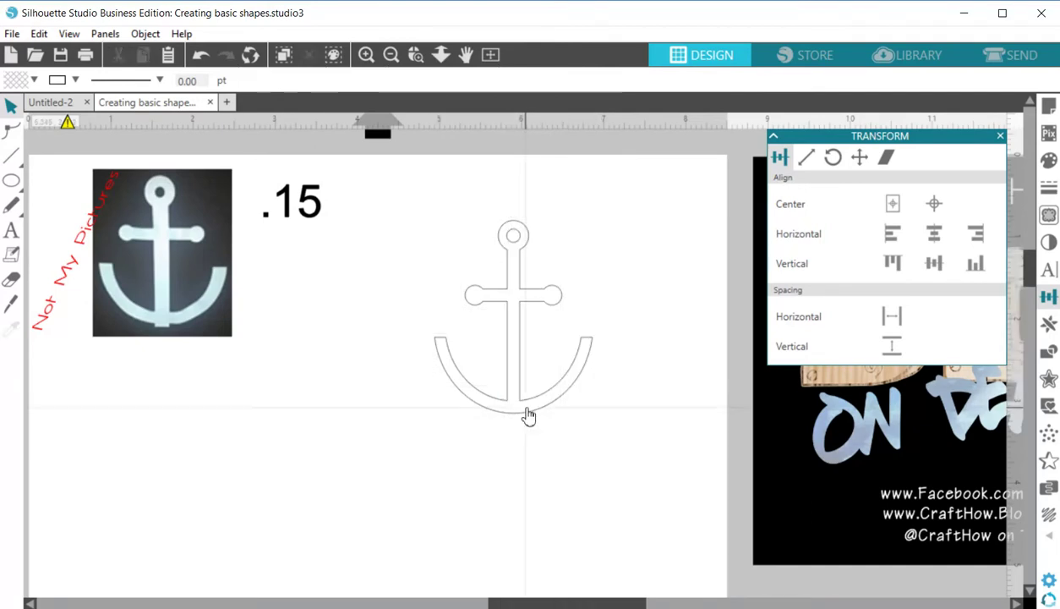
Step: Move the welded anchor slightly toward the reference picture and fill it with black
{"action": "left_click_drag", "start_coordinate": [494, 411], "coordinate": [469, 406]}
{"action": "left_click", "coordinate": [370, 355]}
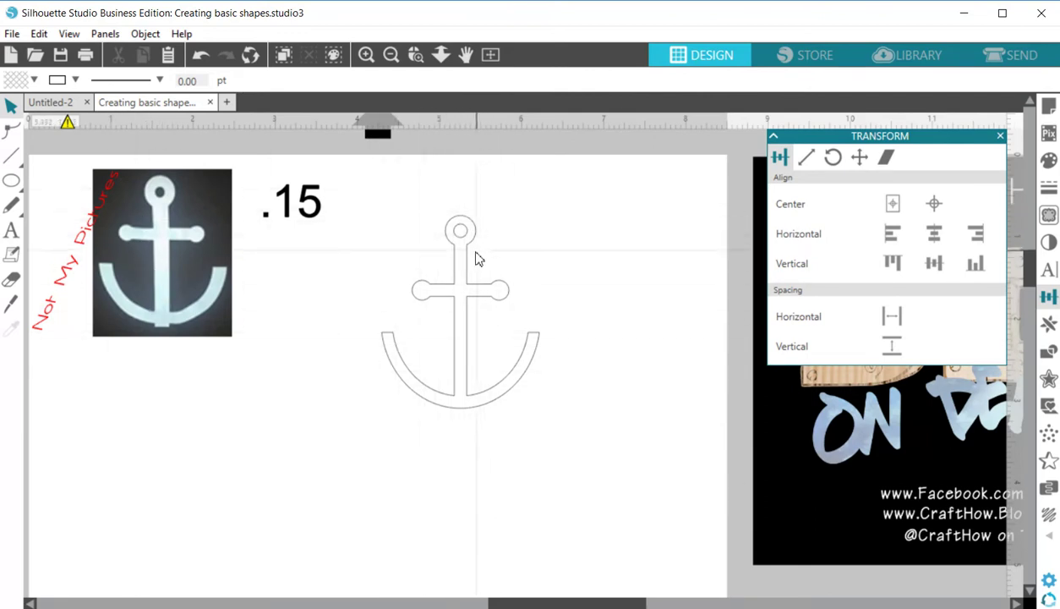
{"action": "left_click", "coordinate": [456, 343]}
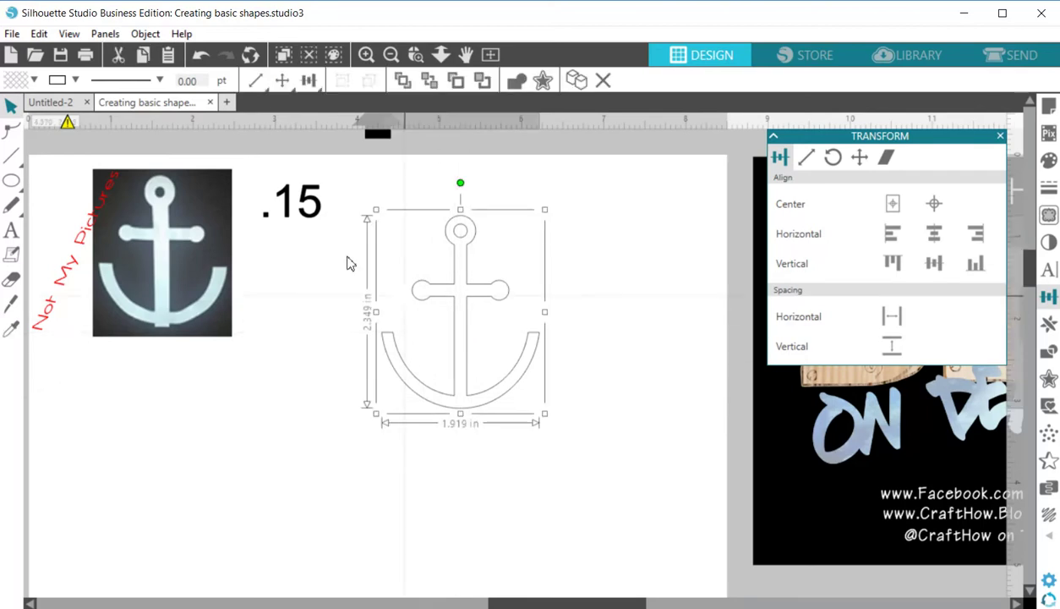
{"action": "left_click", "coordinate": [17, 81]}
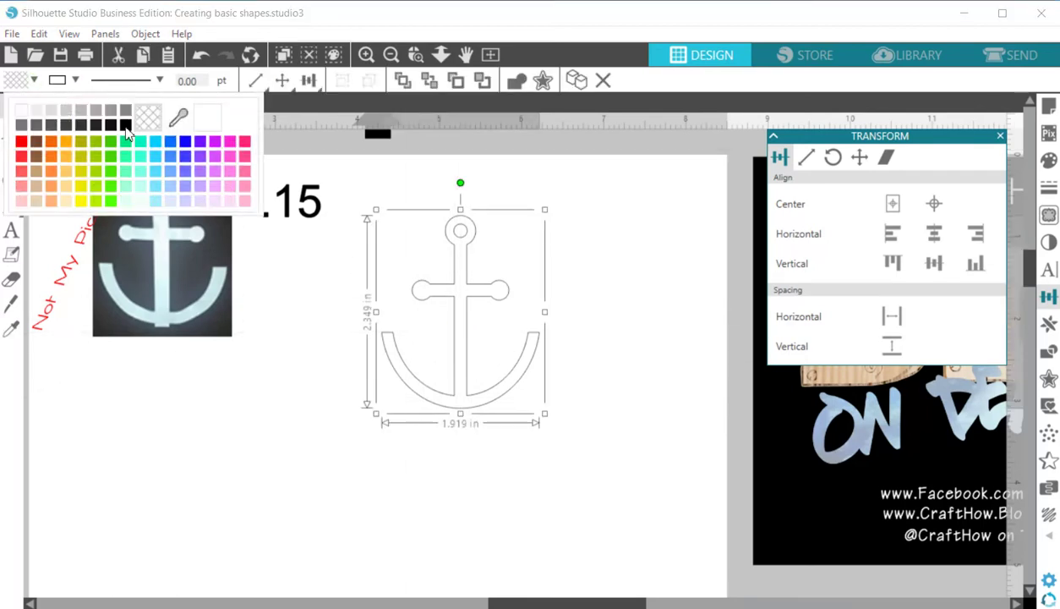
{"action": "left_click", "coordinate": [125, 126]}
{"action": "left_click", "coordinate": [559, 294]}
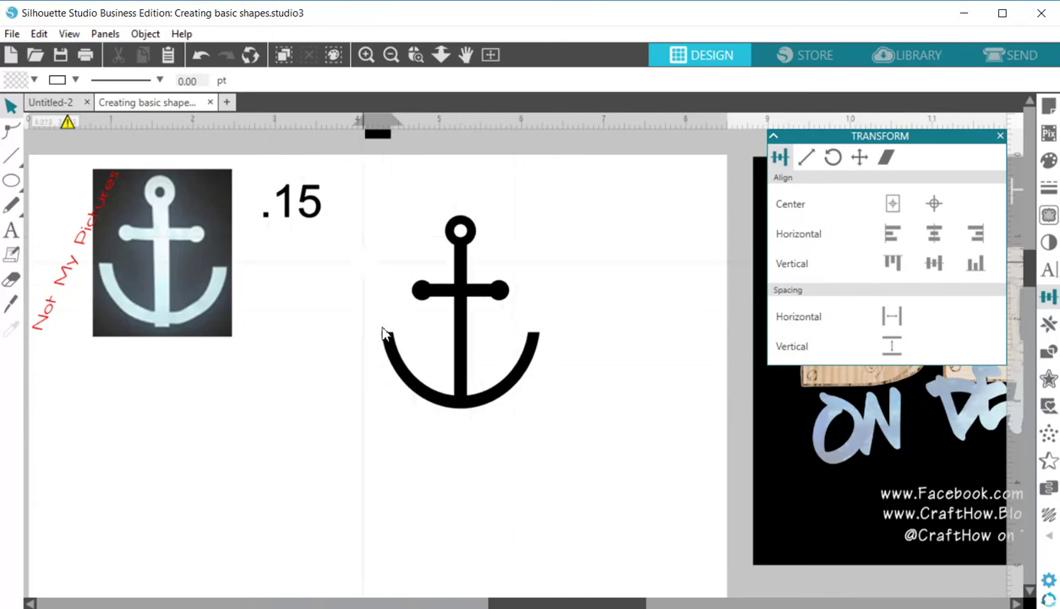
{"action": "left_click", "coordinate": [466, 56]}
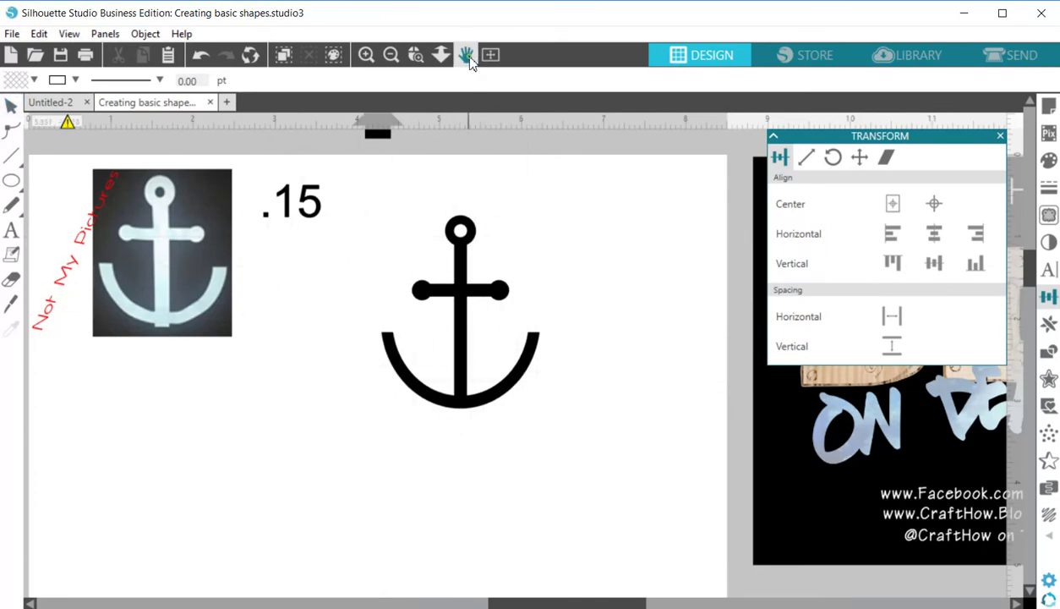
{"action": "left_click_drag", "start_coordinate": [882, 427], "coordinate": [181, 416]}
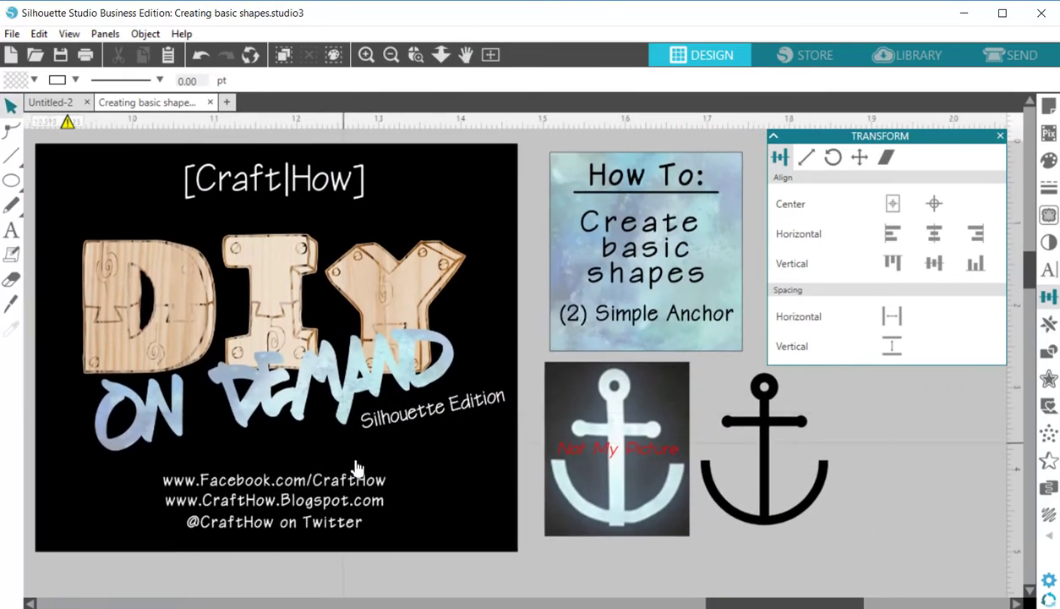